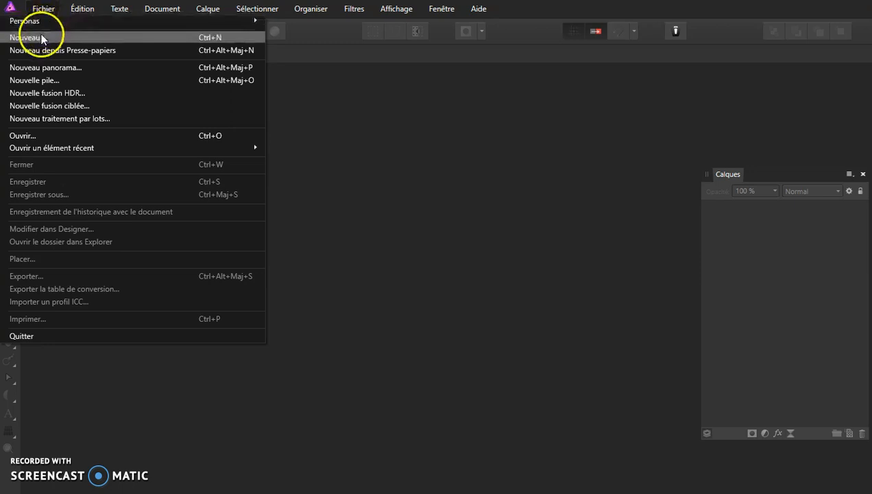
# Create a new landscape A3 print document of 420 × 297 mm at 300 DPI in RVB/8
pyautogui.click(27, 37)
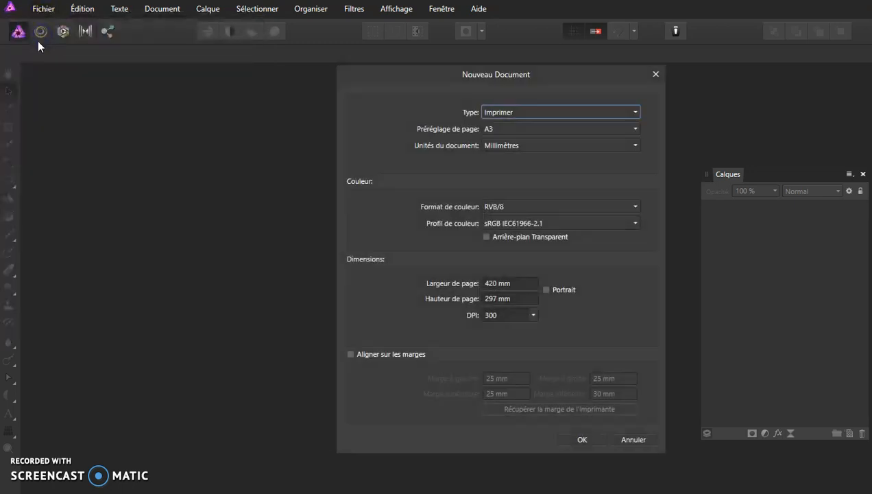
pyautogui.moveTo(438, 81); pyautogui.dragTo(238, 79)
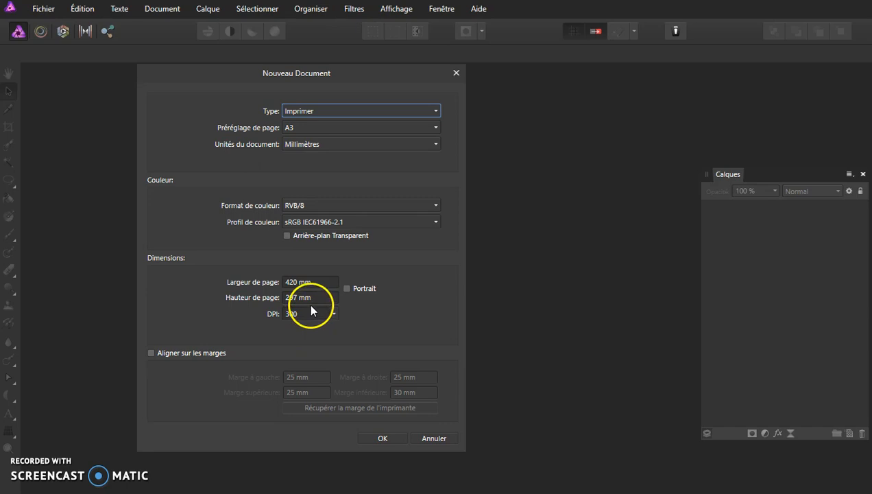
pyautogui.click(382, 438)
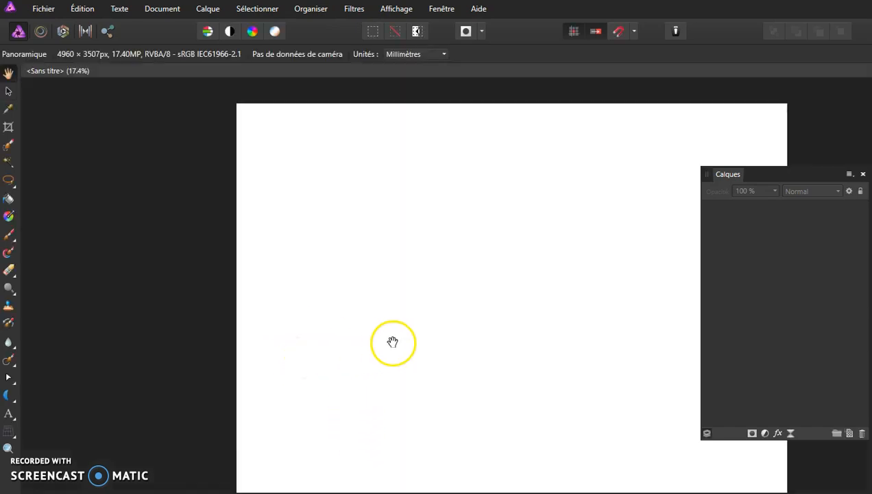
pyautogui.moveTo(453, 305); pyautogui.dragTo(275, 297)
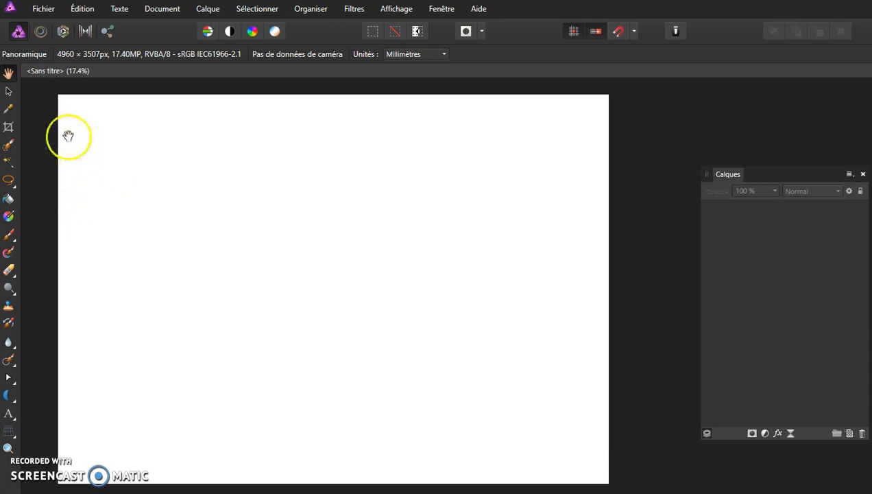
# Place stones-451329_1920.jpg in the upper-left part of the page, keeping its rotation at 0°
pyautogui.click(43, 8)
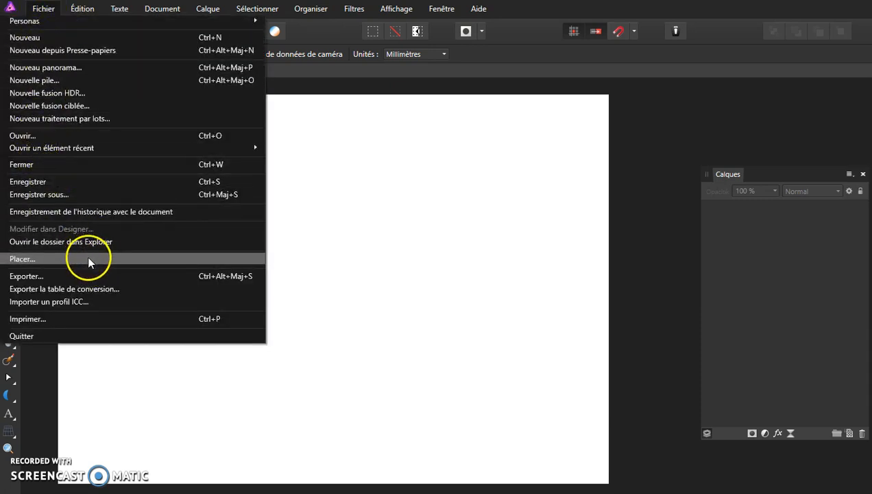
pyautogui.click(87, 257)
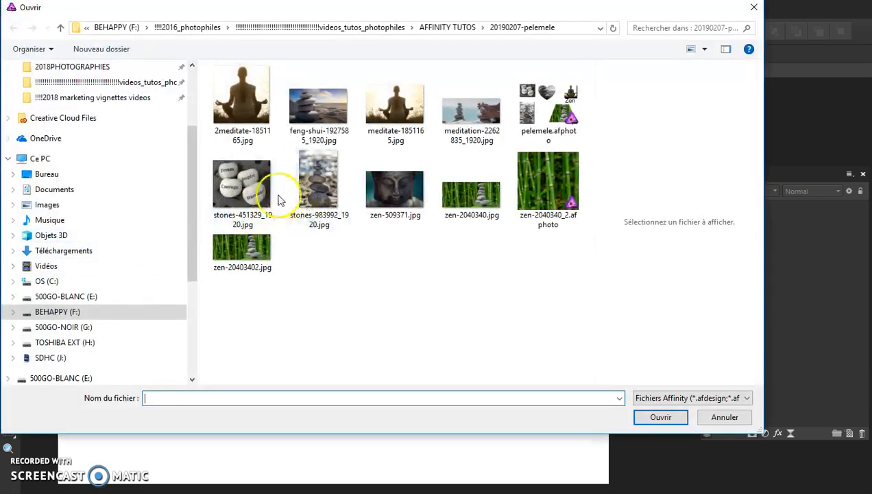
pyautogui.click(249, 194)
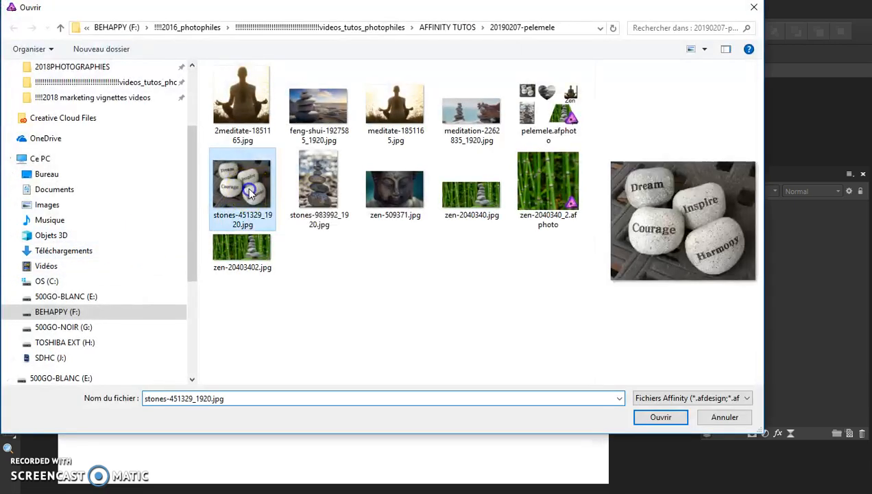
pyautogui.click(660, 417)
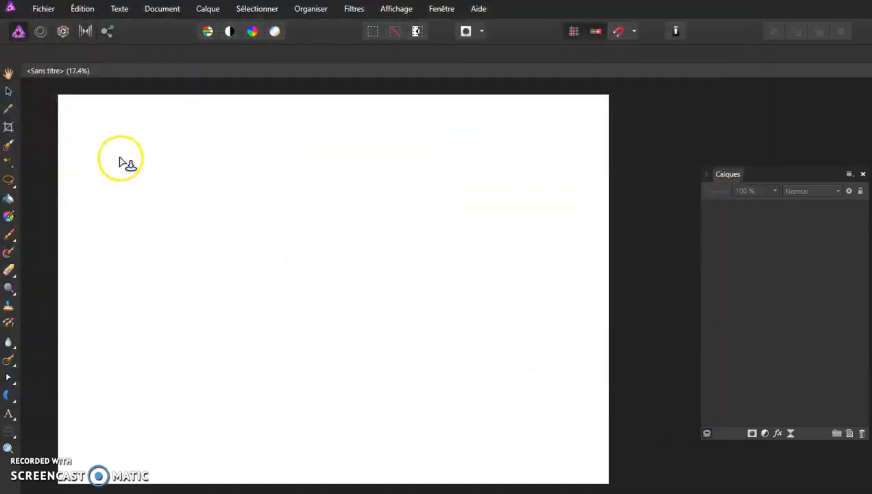
pyautogui.moveTo(117, 156); pyautogui.dragTo(292, 285)
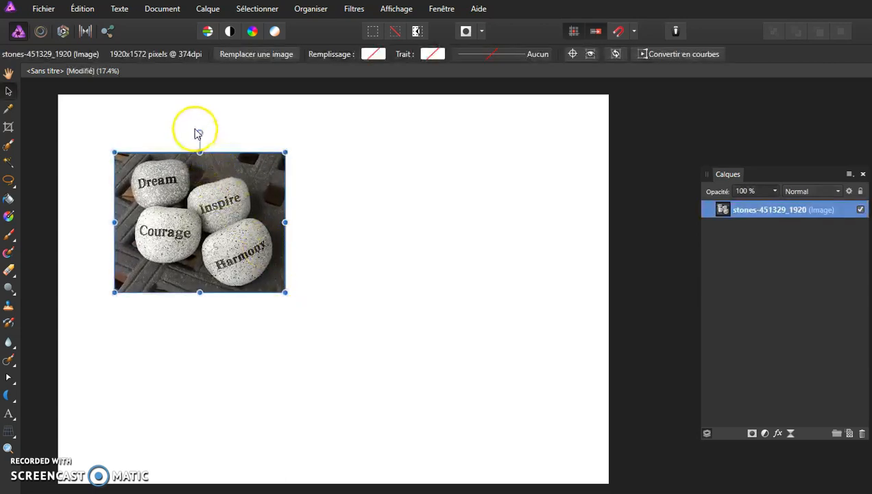
pyautogui.moveTo(198, 130)
pyautogui.mouseDown()
pyautogui.moveTo(177, 131)
pyautogui.moveTo(205, 129)
pyautogui.moveTo(179, 125)
pyautogui.moveTo(191, 126)
pyautogui.mouseUp()
pyautogui.press('shift')
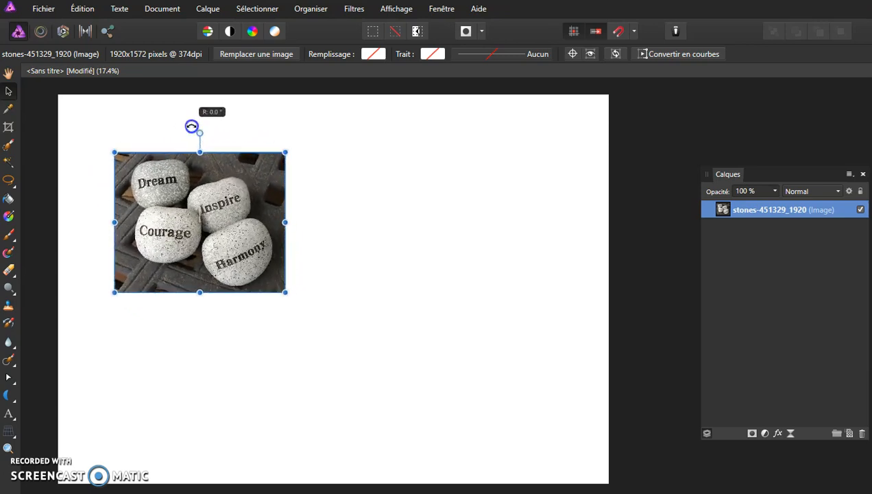
# Place zen-509371.jpg on the page to the right of the engraved stones image
pyautogui.click(41, 9)
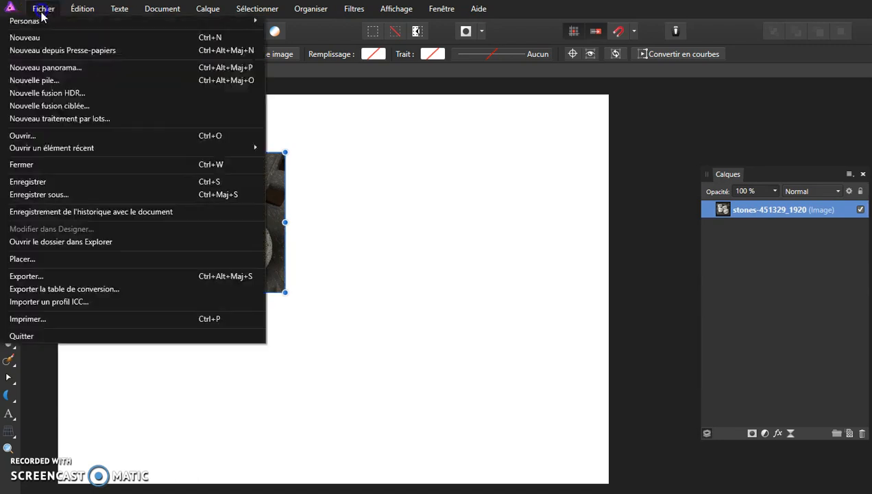
pyautogui.click(55, 259)
pyautogui.doubleClick(395, 193)
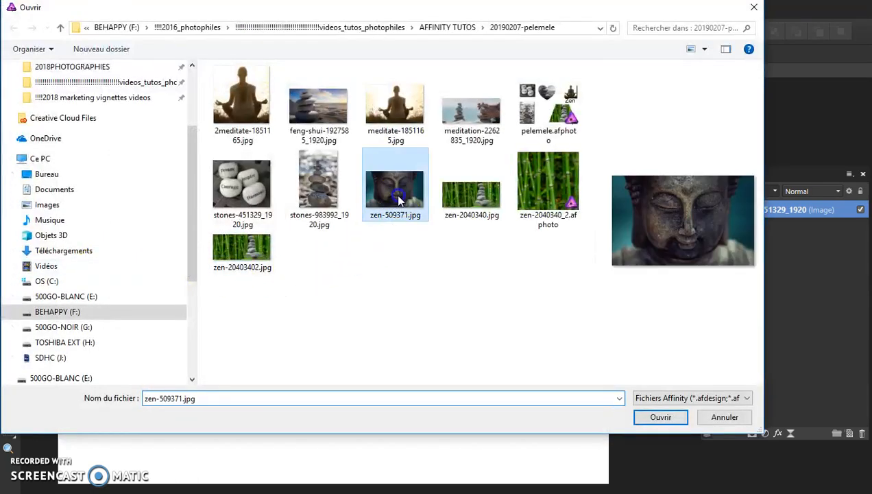
pyautogui.moveTo(325, 162); pyautogui.dragTo(560, 307)
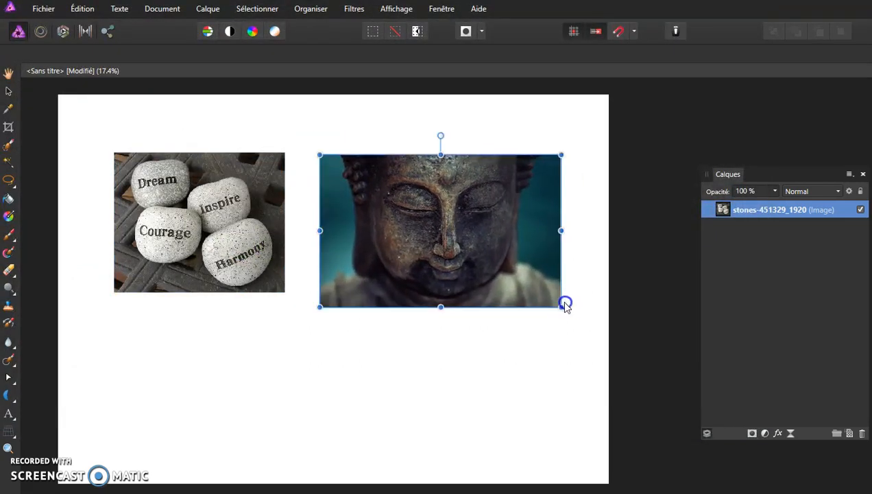
# Place zen-2040340.jpg in the lower-left part of the page, below the engraved stones image
pyautogui.click(41, 12)
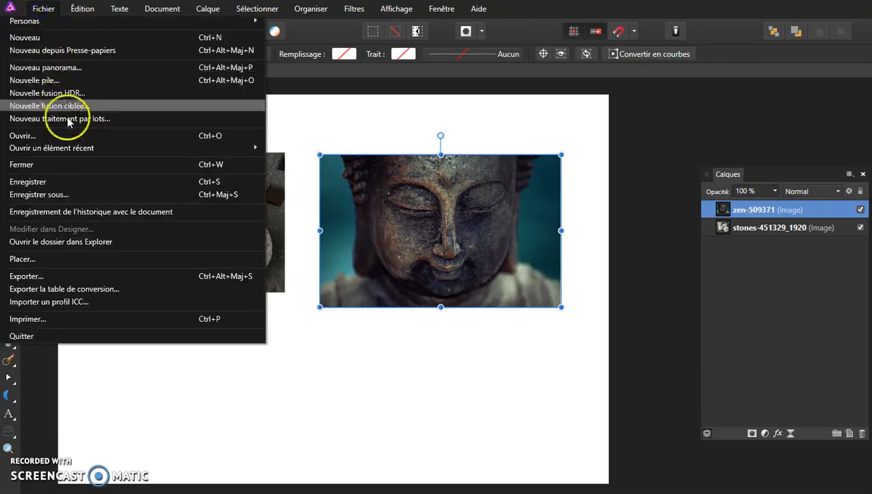
pyautogui.click(41, 264)
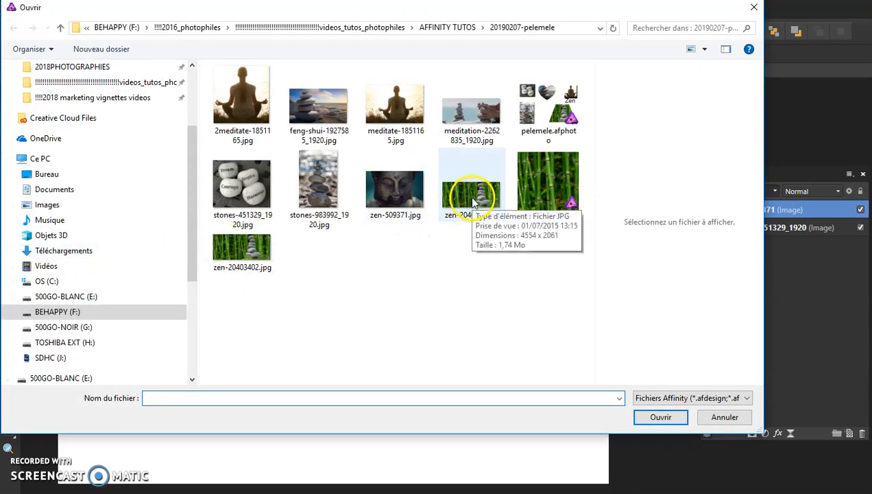
pyautogui.doubleClick(471, 199)
pyautogui.moveTo(113, 362); pyautogui.dragTo(395, 413)
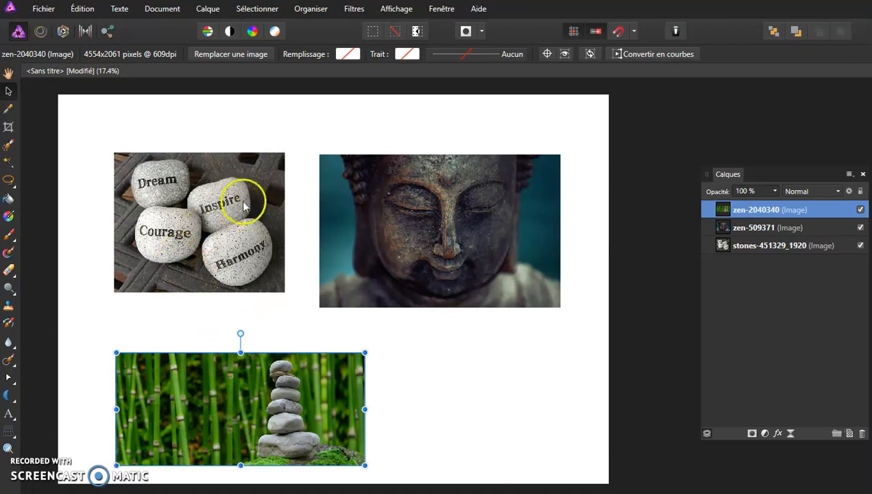
# Move the three images closer together so they overlap, and bring the stones-451329_1920 layer to the top of the stack
pyautogui.moveTo(212, 413); pyautogui.dragTo(206, 394)
pyautogui.moveTo(193, 217); pyautogui.dragTo(179, 199)
pyautogui.click(369, 226)
pyautogui.moveTo(369, 226); pyautogui.dragTo(289, 233)
pyautogui.moveTo(132, 217); pyautogui.dragTo(137, 295)
pyautogui.moveTo(795, 182); pyautogui.dragTo(746, 176)
pyautogui.moveTo(763, 220); pyautogui.dragTo(763, 202)
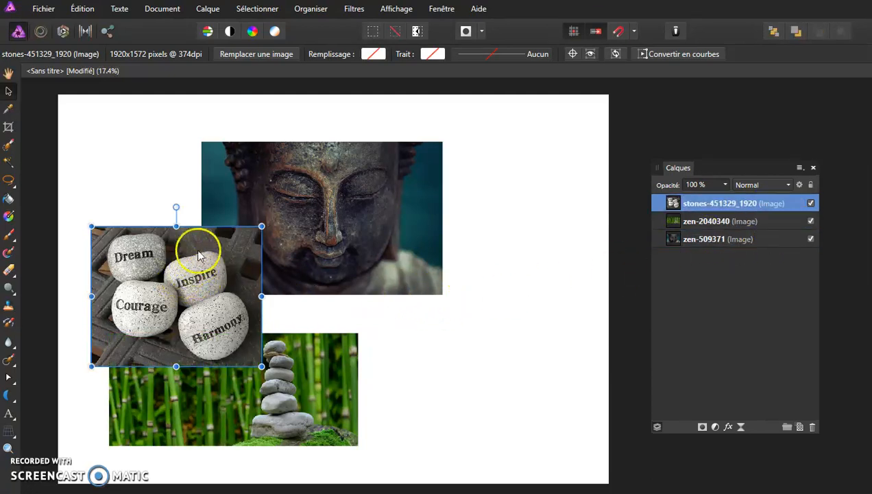
# Show the rulers and add a horizontal guide at about 30 mm and a vertical guide at about 20 mm
pyautogui.click(396, 10)
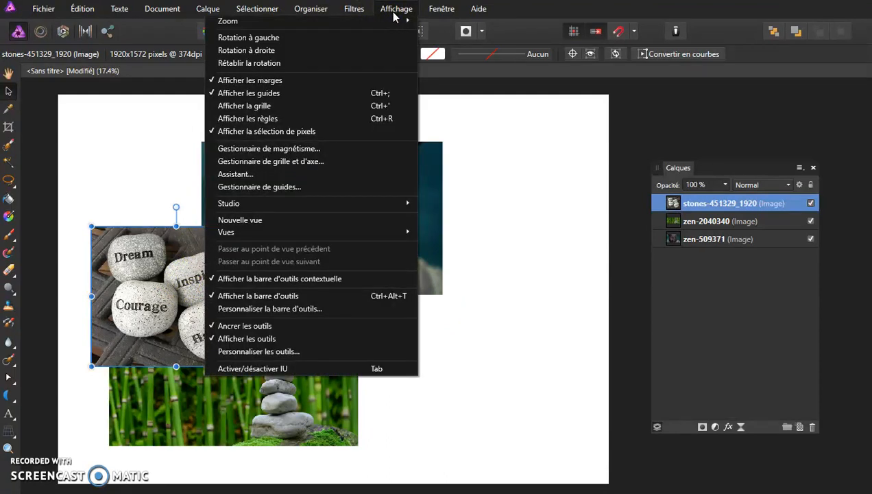
pyautogui.click(275, 119)
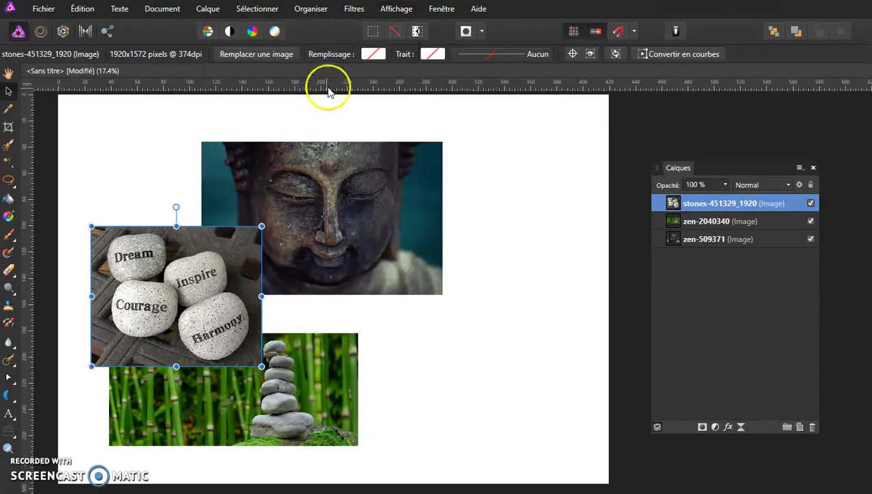
pyautogui.moveTo(330, 94); pyautogui.dragTo(327, 136)
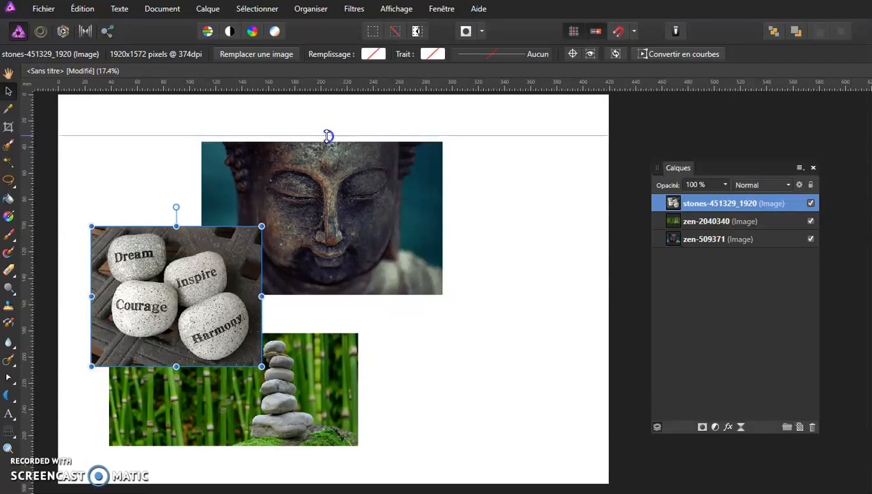
pyautogui.moveTo(27, 198); pyautogui.dragTo(26, 198)
pyautogui.moveTo(98, 183)
pyautogui.mouseDown()
pyautogui.moveTo(138, 177)
pyautogui.moveTo(85, 175)
pyautogui.mouseUp()
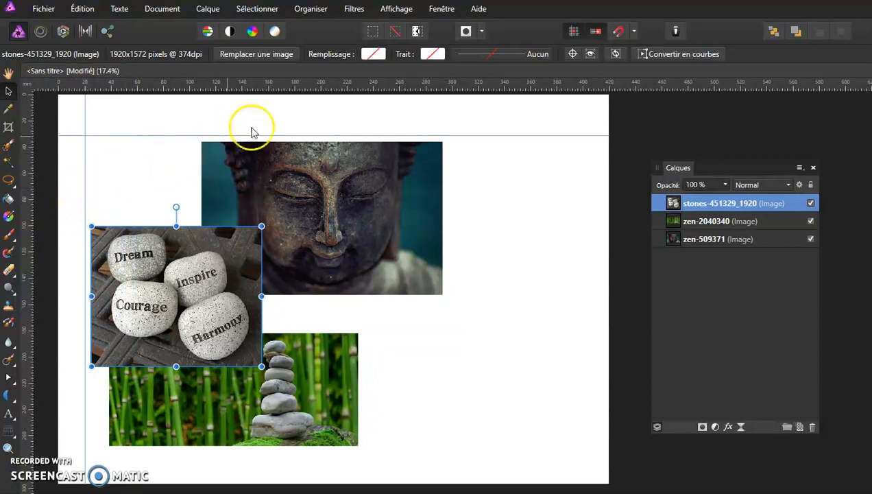
# Enable snapping in the snapping manager, keeping its other options as they are
pyautogui.click(400, 13)
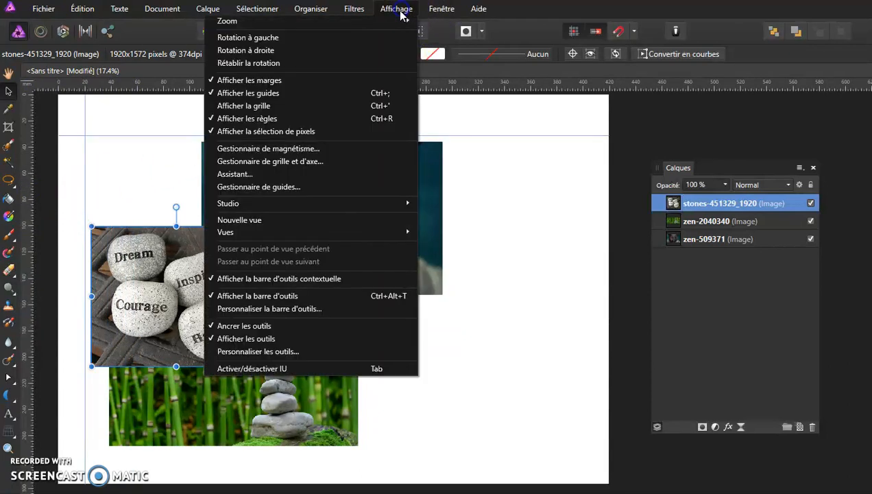
pyautogui.click(269, 152)
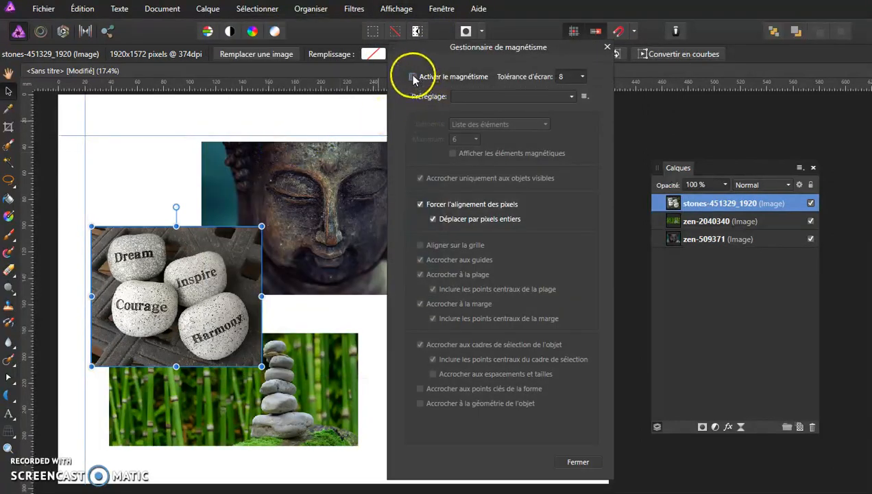
pyautogui.click(414, 77)
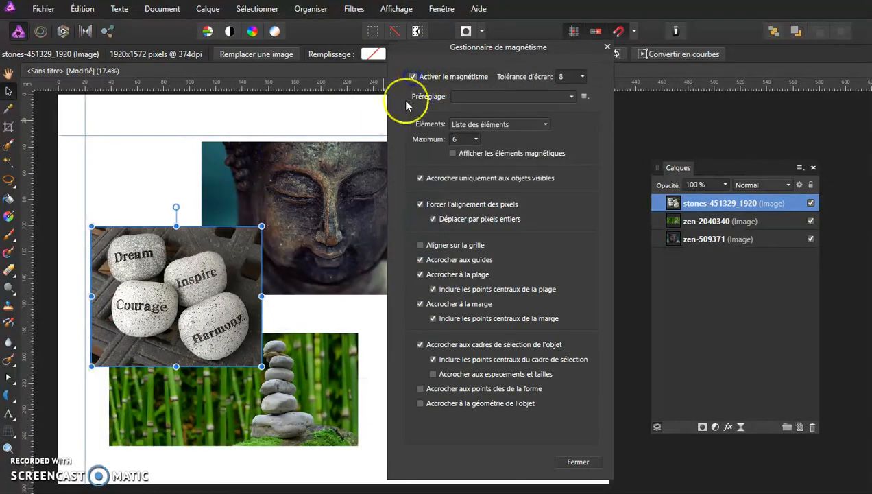
pyautogui.click(578, 463)
# Move the Buddha image to the right along the horizontal guide and snap the engraved stones image to the guides' intersection
pyautogui.moveTo(335, 210); pyautogui.dragTo(415, 203)
pyautogui.click(211, 255)
pyautogui.moveTo(211, 256); pyautogui.dragTo(203, 163)
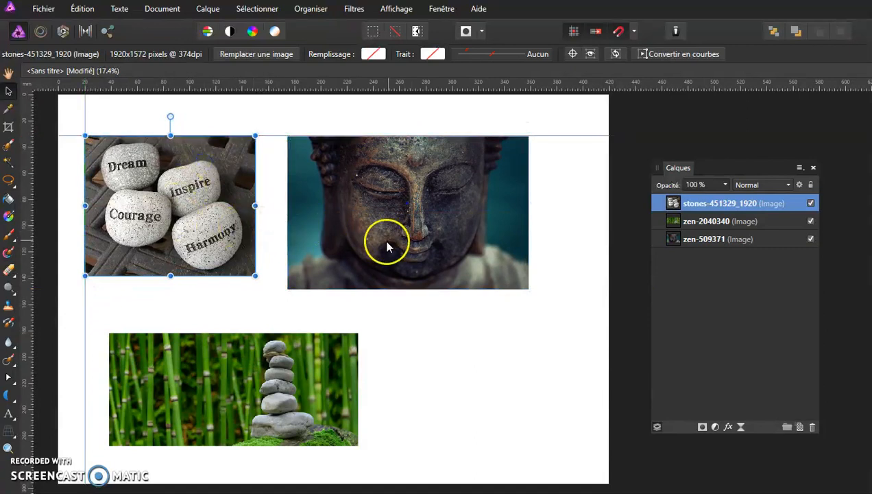
# Shrink the Buddha and engraved stones images and set them side by side below the horizontal guide, with the stones on the vertical guide
pyautogui.moveTo(388, 232); pyautogui.dragTo(368, 249)
pyautogui.moveTo(491, 164); pyautogui.dragTo(406, 202)
pyautogui.moveTo(203, 176); pyautogui.dragTo(201, 252)
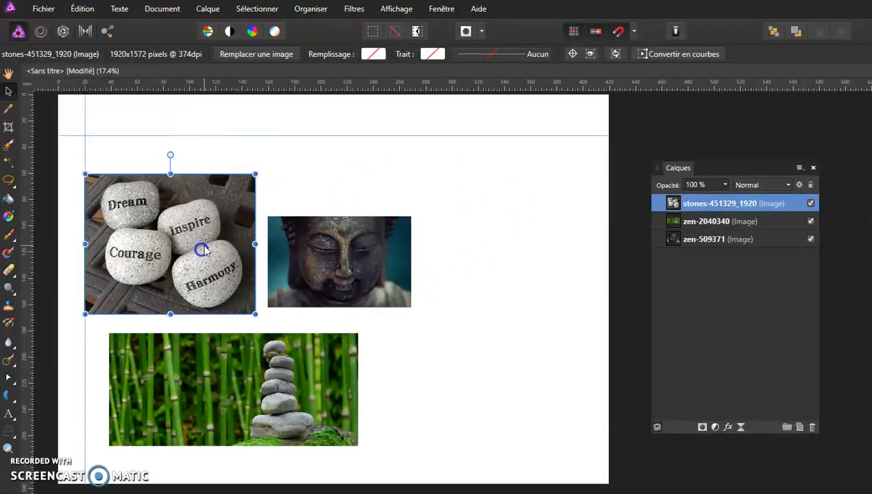
pyautogui.moveTo(254, 174); pyautogui.dragTo(199, 216)
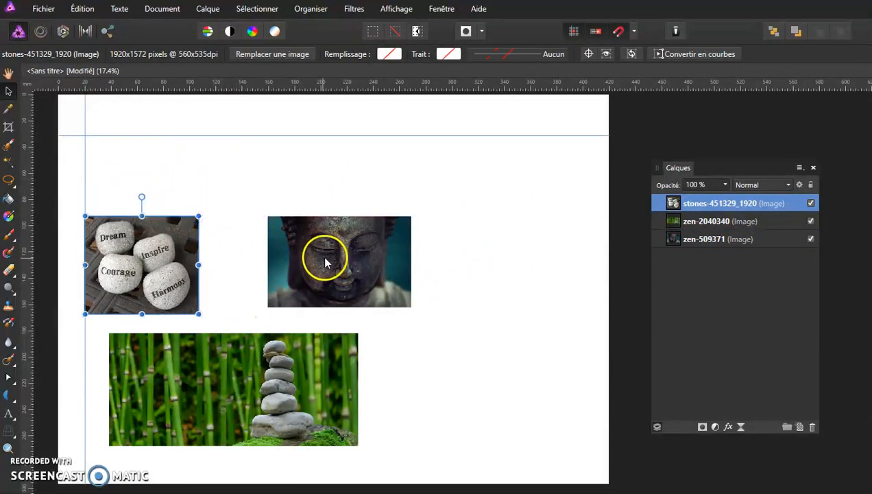
pyautogui.moveTo(324, 262); pyautogui.dragTo(265, 206)
pyautogui.moveTo(156, 257); pyautogui.dragTo(155, 195)
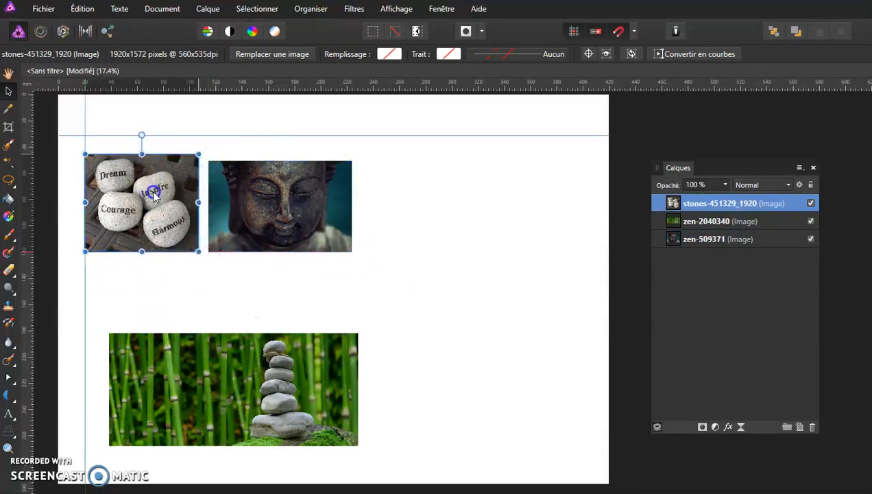
# Align the engraved stones and Buddha images by their top edges, and shift them together slightly right and up
pyautogui.keyDown('shift'); pyautogui.click(263, 199); pyautogui.keyUp('shift')
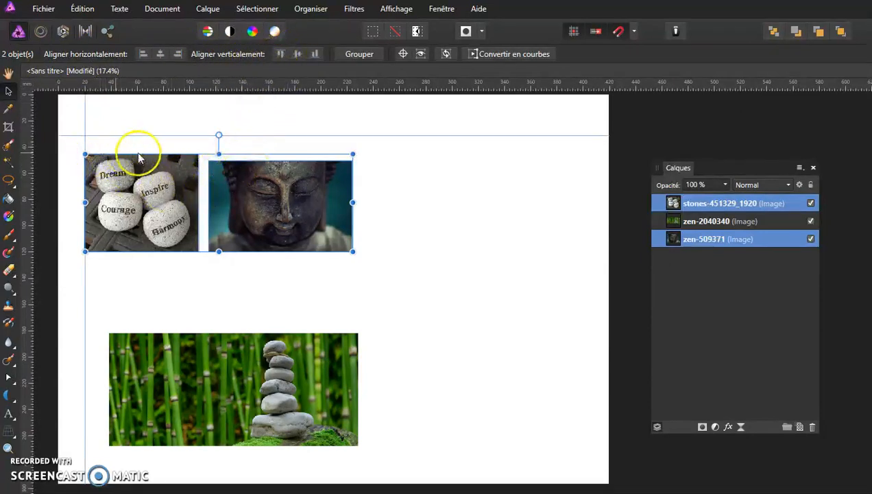
pyautogui.click(280, 54)
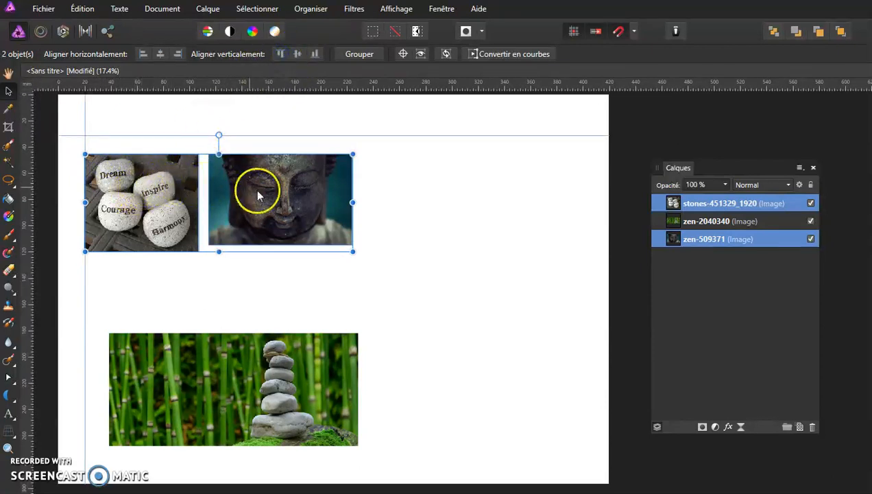
pyautogui.moveTo(267, 194); pyautogui.dragTo(292, 190)
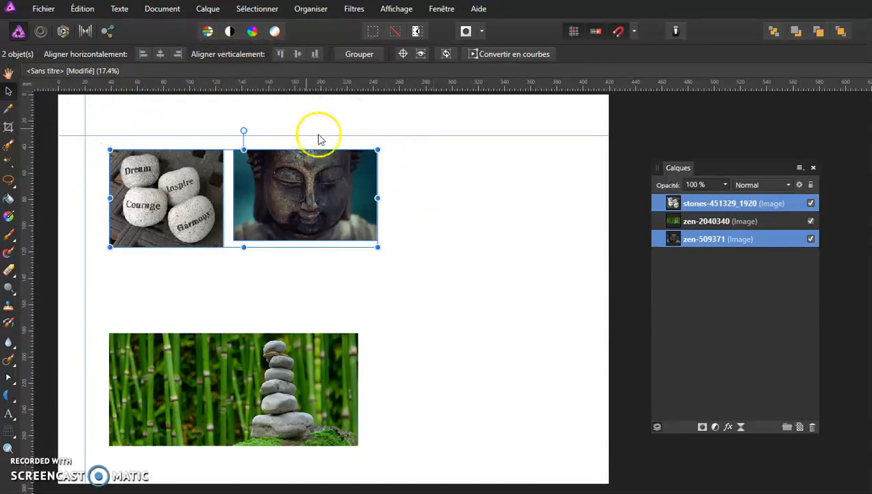
# Place stones-983992_1920.jpg as a tall image on the right side of the page
pyautogui.click(43, 8)
pyautogui.click(65, 259)
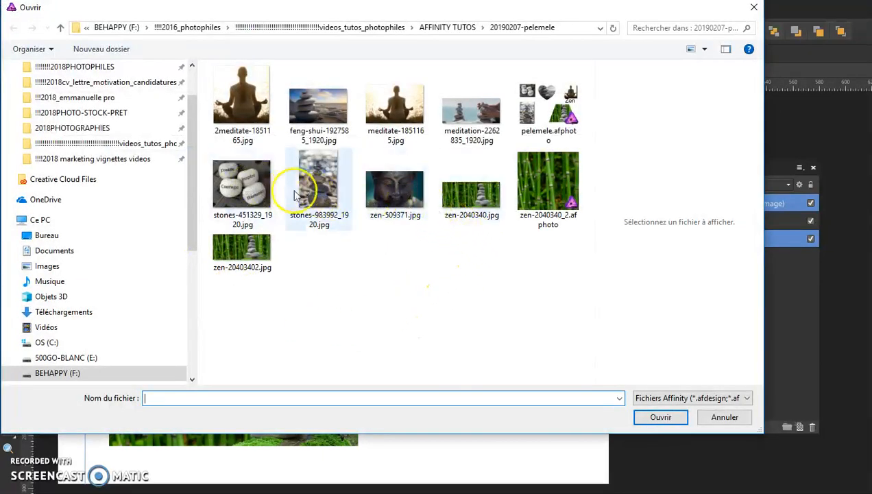
pyautogui.doubleClick(318, 195)
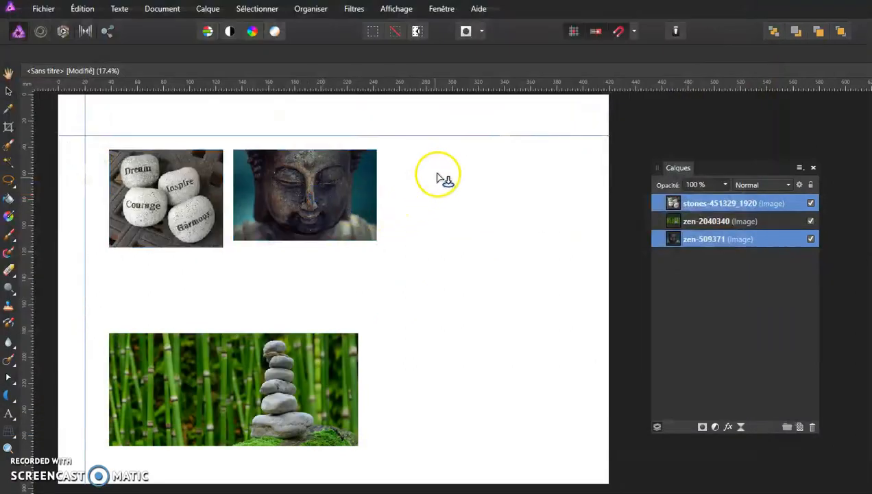
pyautogui.moveTo(435, 157); pyautogui.dragTo(589, 389)
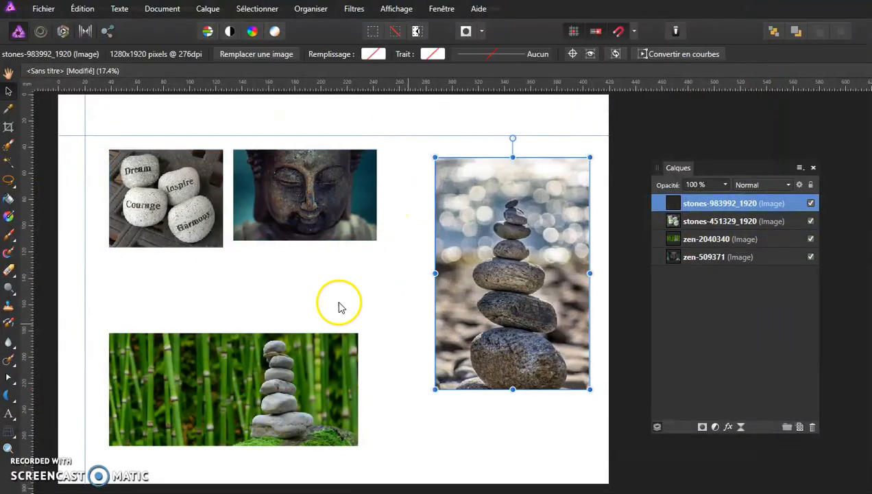
# Align the engraved stones, Buddha and tall stacked-stones images by their top edges, and shift the Buddha image slightly right
pyautogui.keyDown('shift'); pyautogui.click(298, 192); pyautogui.keyUp('shift')
pyautogui.keyDown('shift'); pyautogui.click(218, 199); pyautogui.keyUp('shift')
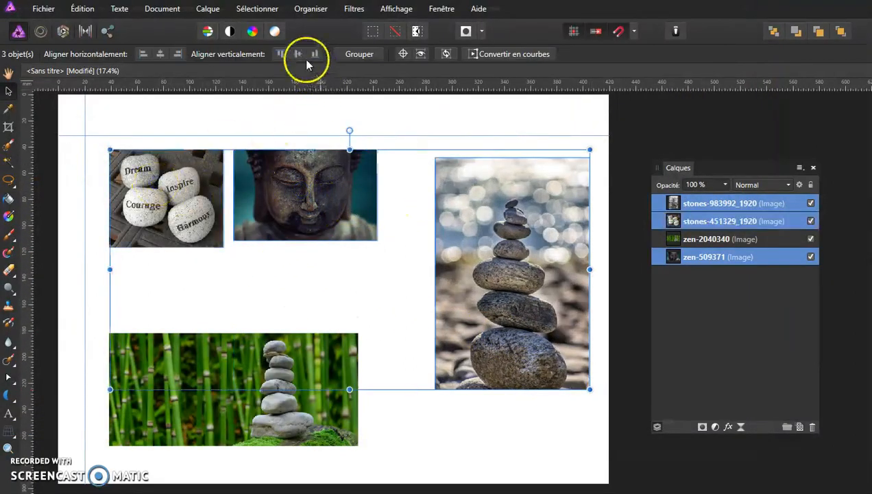
pyautogui.click(281, 54)
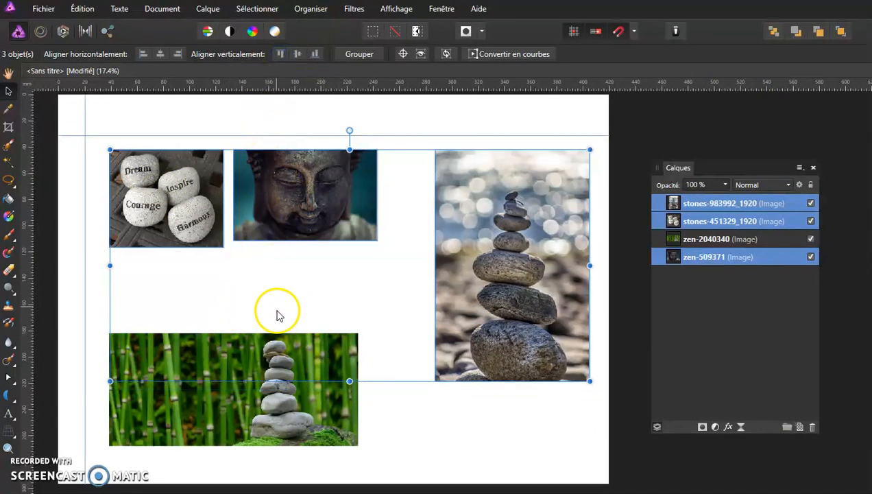
pyautogui.click(438, 434)
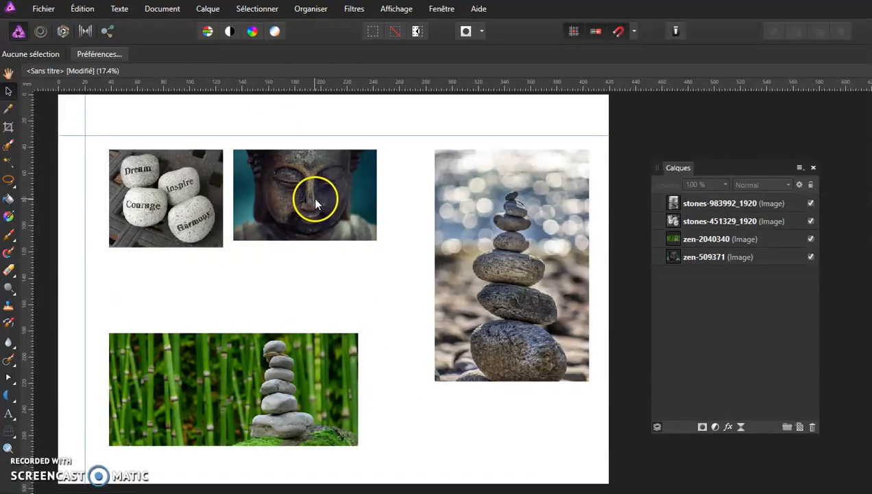
pyautogui.moveTo(314, 197); pyautogui.dragTo(336, 197)
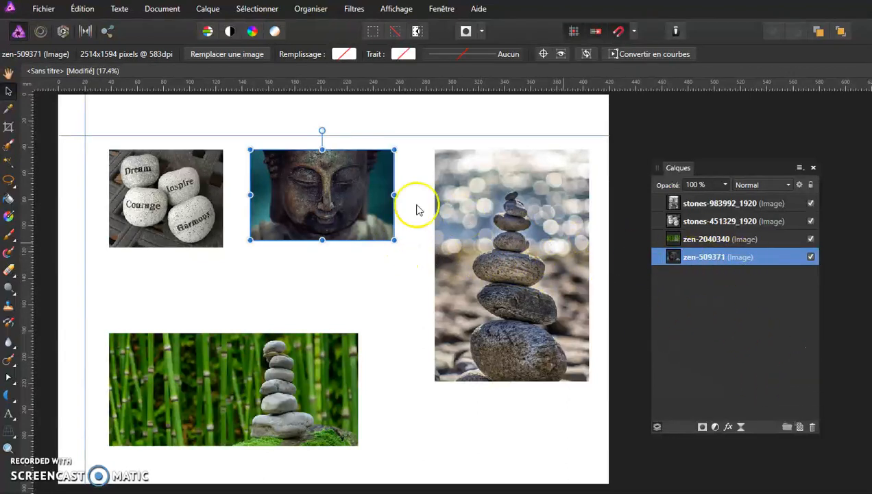
# Add an outer shadow to the Buddha image, raising its radius, offset and intensity
pyautogui.moveTo(716, 167); pyautogui.dragTo(666, 146)
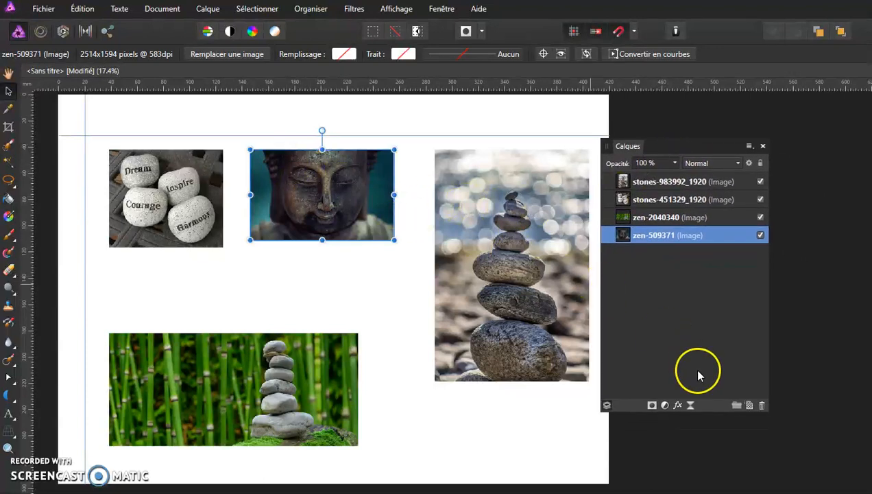
pyautogui.click(678, 406)
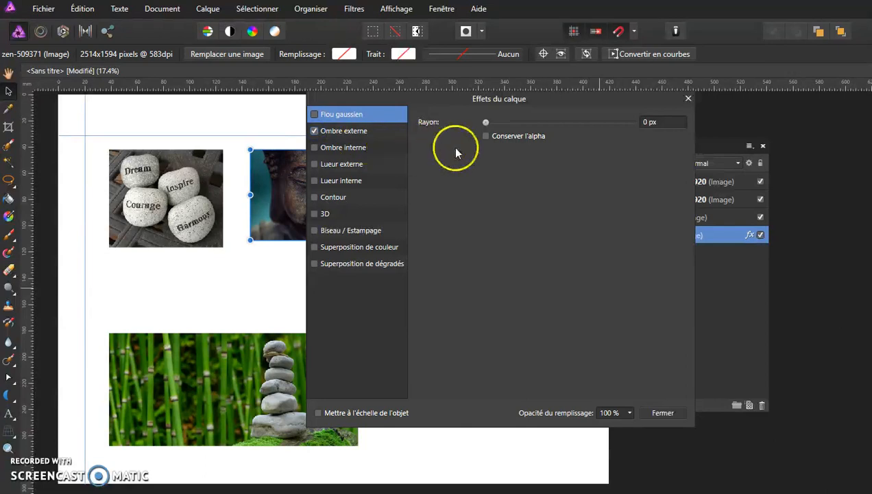
pyautogui.click(359, 132)
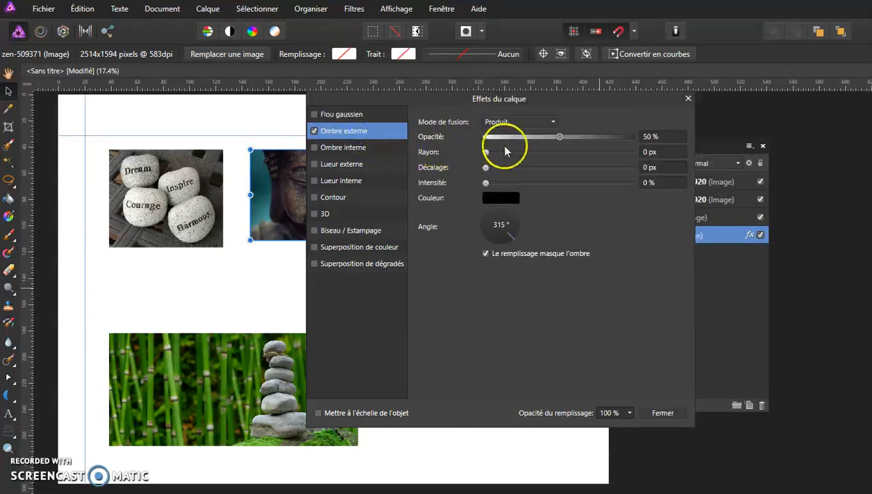
pyautogui.moveTo(524, 99); pyautogui.dragTo(655, 107)
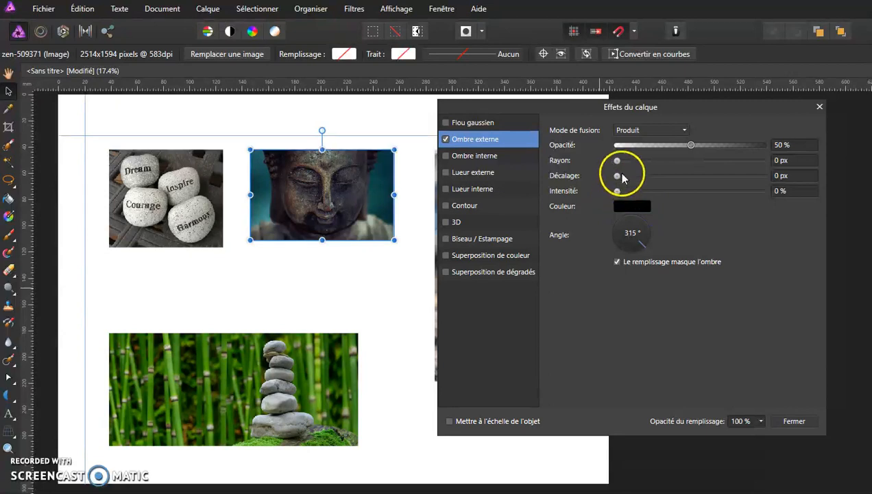
pyautogui.moveTo(618, 177); pyautogui.dragTo(646, 192)
pyautogui.moveTo(616, 161); pyautogui.dragTo(761, 146)
pyautogui.moveTo(638, 176); pyautogui.dragTo(710, 164)
pyautogui.moveTo(646, 191); pyautogui.dragTo(661, 191)
pyautogui.click(794, 420)
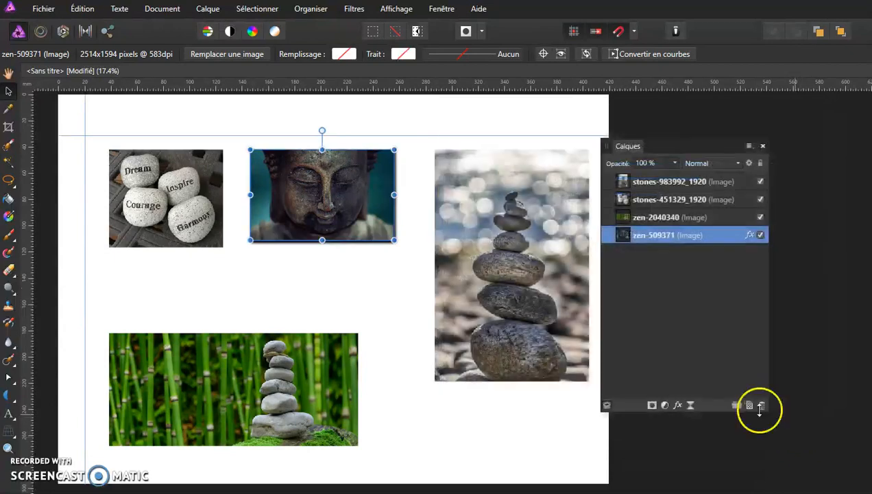
# Examine the shadow along the Buddha image's edges up close
pyautogui.click(323, 285)
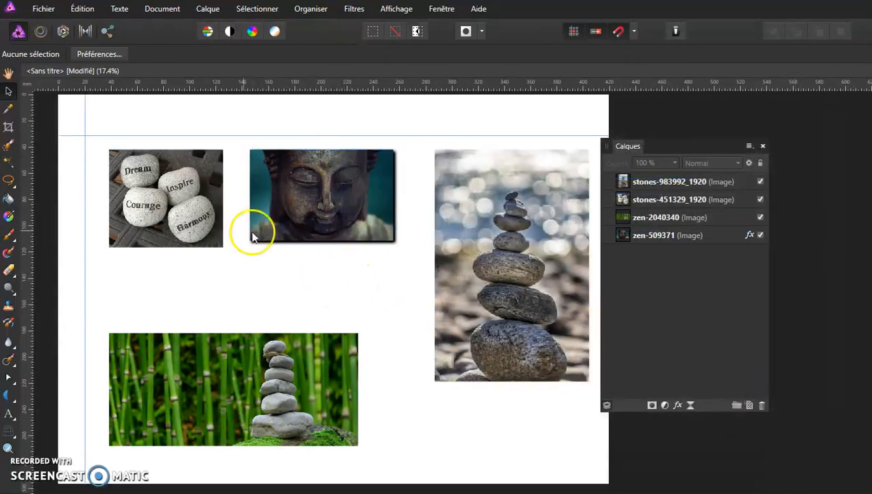
pyautogui.hotkey('ctrl', '+')
pyautogui.hotkey('ctrl', '+')
pyautogui.hotkey('ctrl', '+')
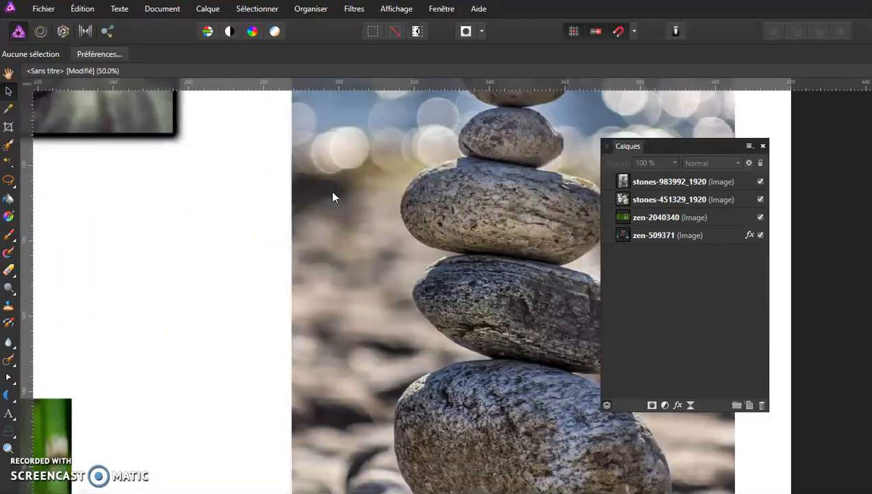
pyautogui.moveTo(175, 188); pyautogui.dragTo(428, 350)
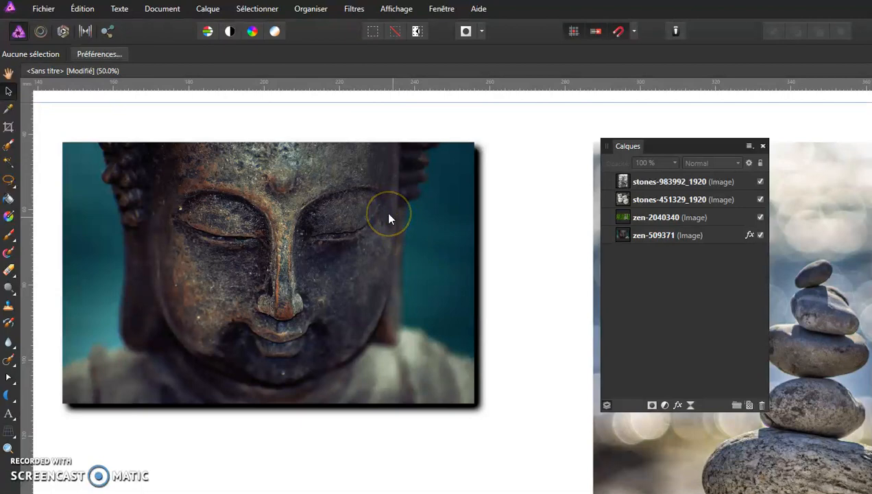
pyautogui.hotkey('ctrl', '-')
pyautogui.hotkey('ctrl', '-')
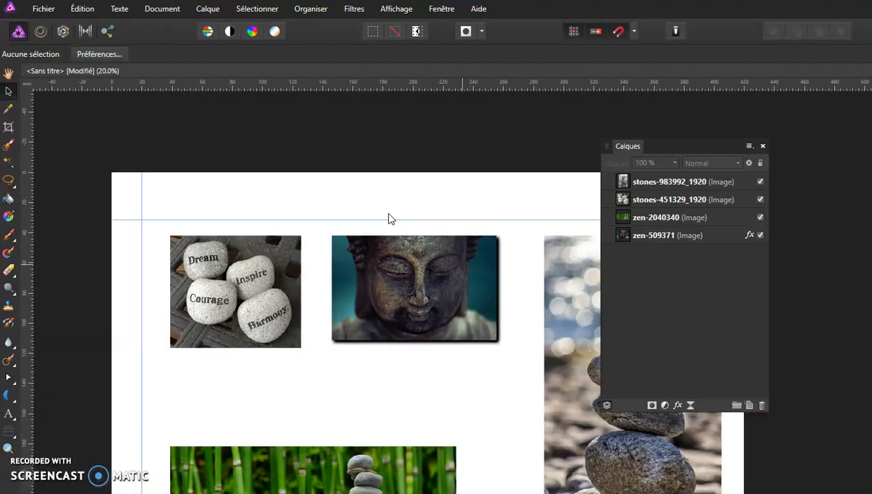
# Draw a heart shape about 105 mm wide on the bamboo image and position it over the stacked stones
pyautogui.moveTo(513, 366); pyautogui.dragTo(318, 193)
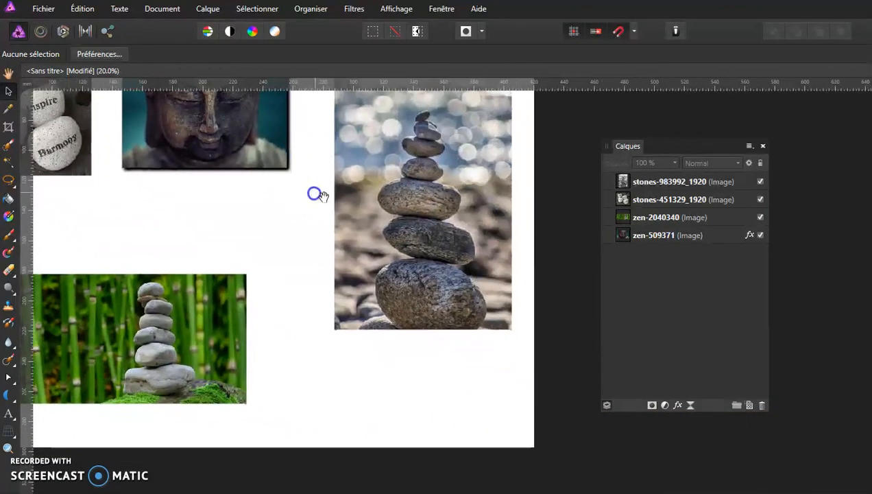
pyautogui.moveTo(259, 259); pyautogui.dragTo(348, 249)
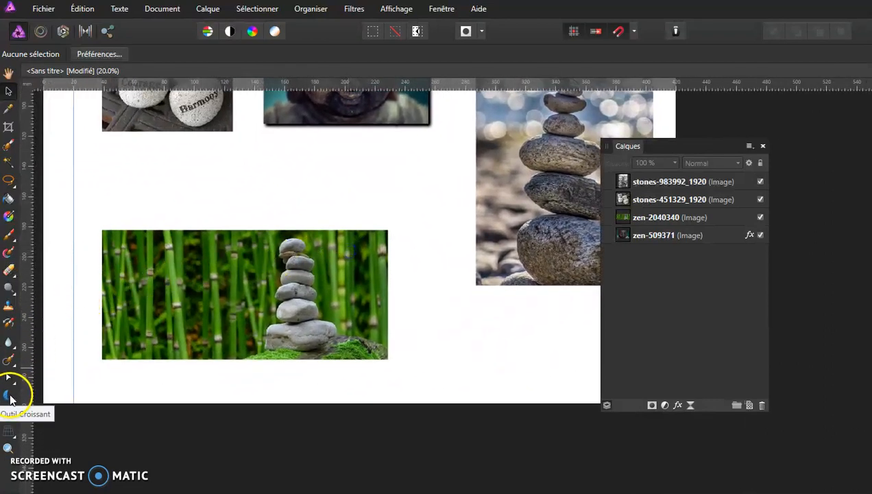
pyautogui.click(9, 396)
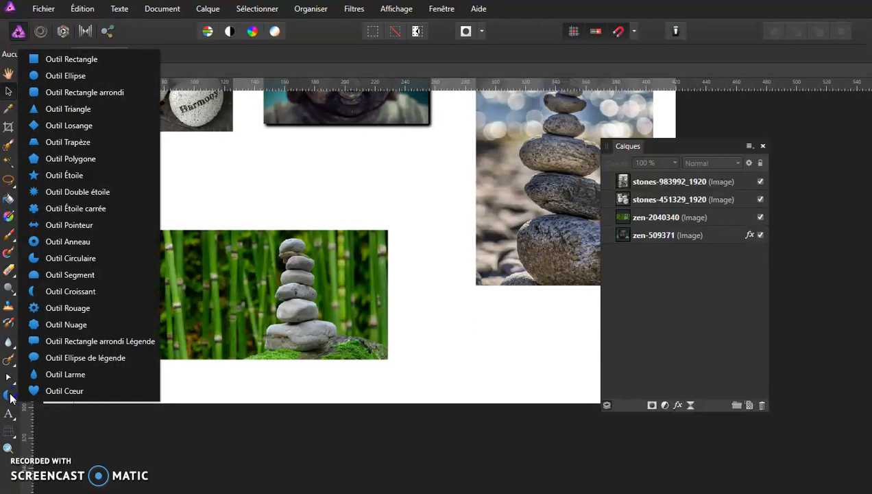
pyautogui.click(48, 390)
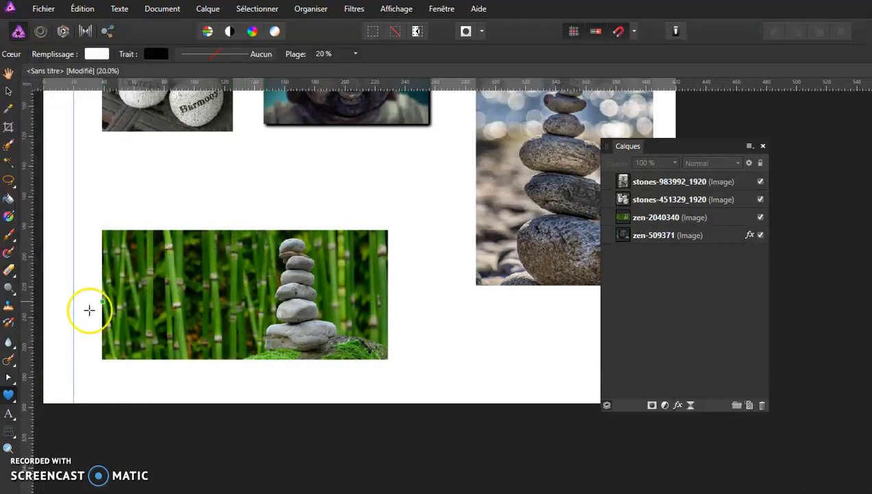
pyautogui.moveTo(210, 245); pyautogui.dragTo(368, 366)
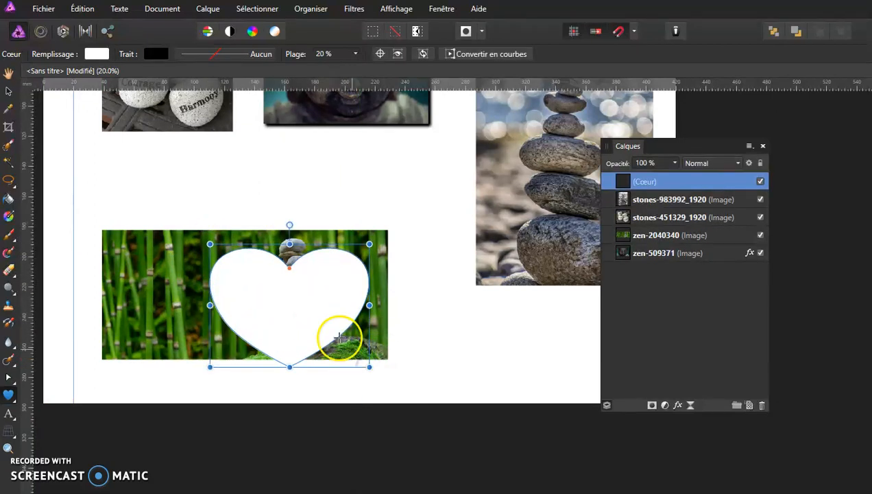
pyautogui.click(9, 90)
pyautogui.moveTo(295, 312); pyautogui.dragTo(295, 294)
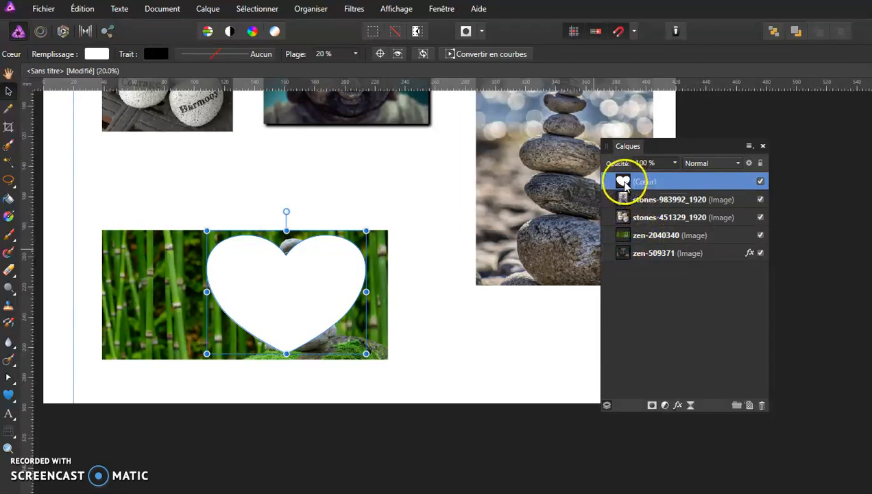
# Mask the bamboo image zen-2040340 with the heart shape and expand its layer to show the nested heart
pyautogui.moveTo(635, 203); pyautogui.dragTo(631, 238)
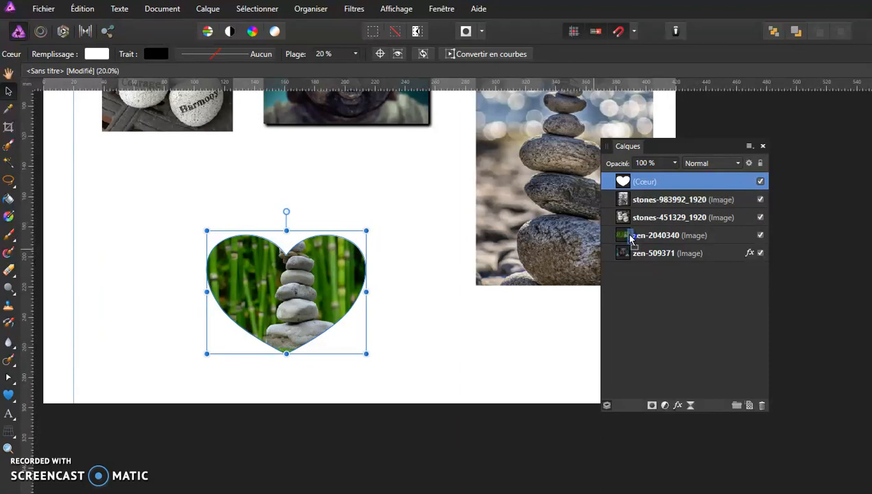
pyautogui.moveTo(632, 238); pyautogui.dragTo(628, 251)
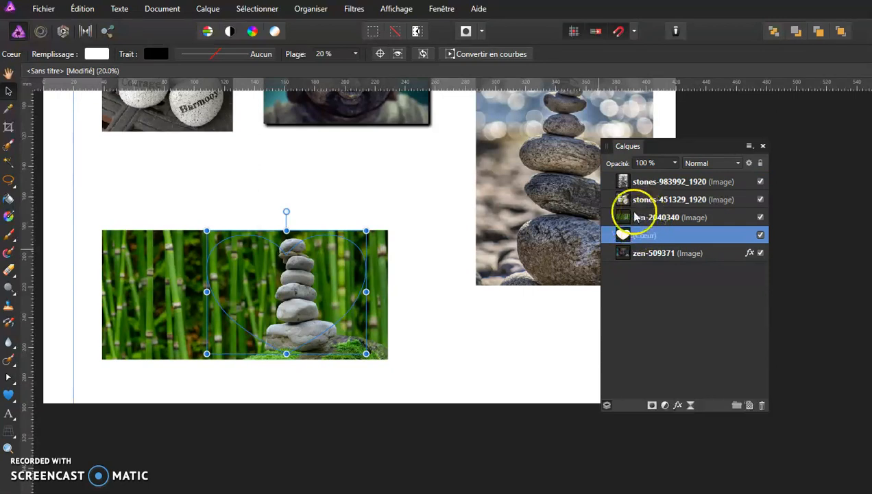
pyautogui.moveTo(632, 231); pyautogui.dragTo(631, 221)
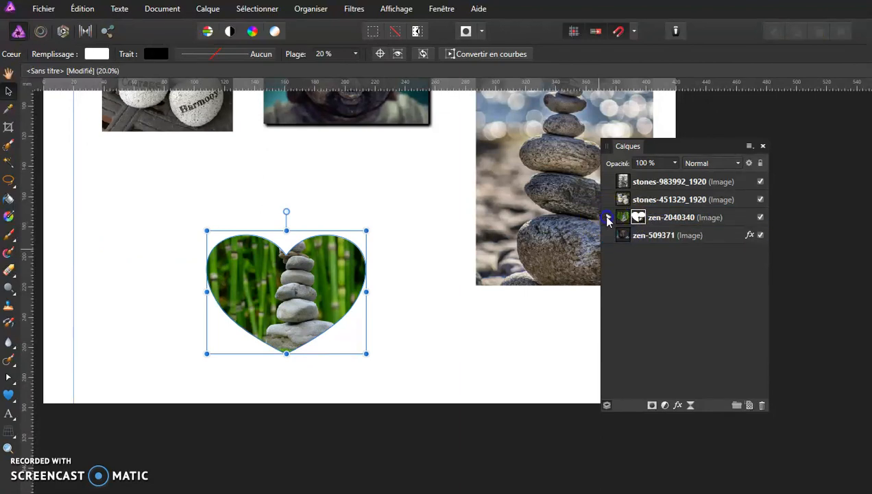
pyautogui.click(608, 218)
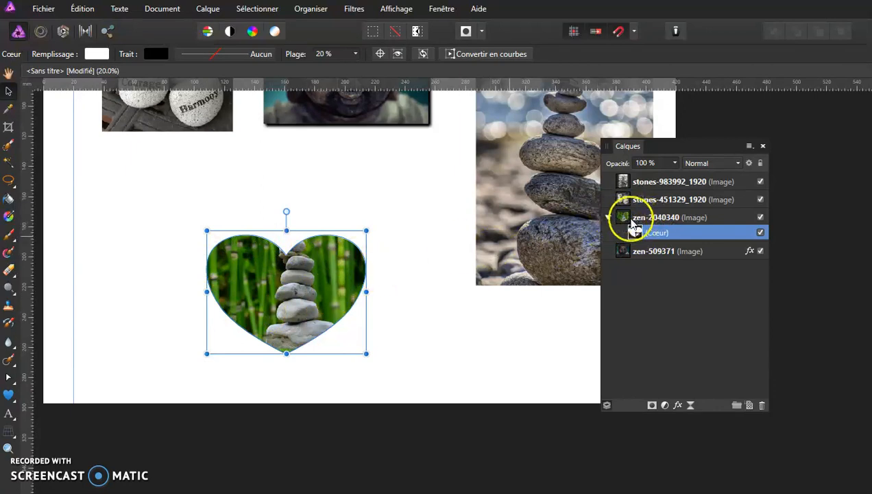
pyautogui.click(418, 262)
# Draw a five-pointed star over the tall stacked-stones image and scale it to about 120 mm, roughly the image's width
pyautogui.moveTo(439, 230); pyautogui.dragTo(288, 342)
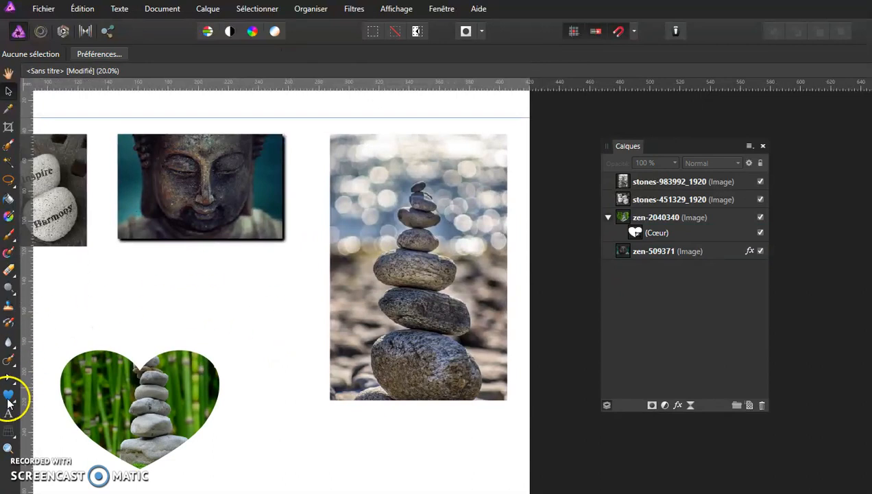
pyautogui.click(8, 397)
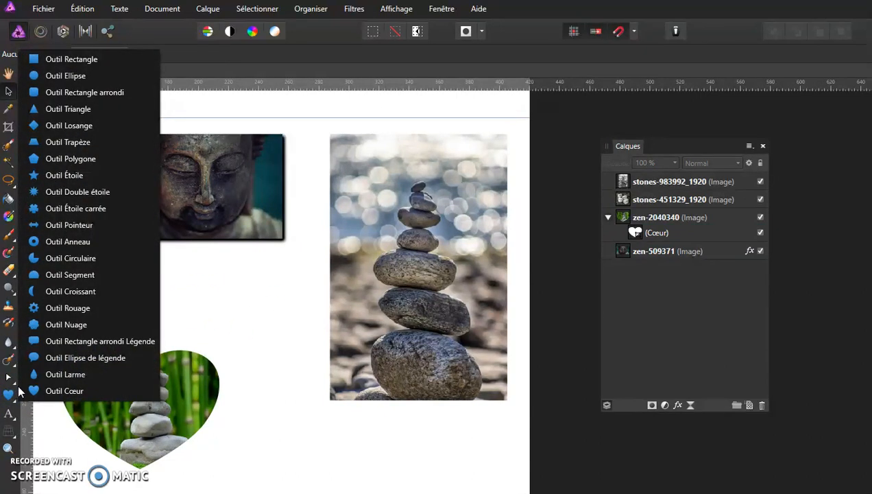
pyautogui.click(97, 176)
pyautogui.moveTo(367, 186); pyautogui.dragTo(592, 408)
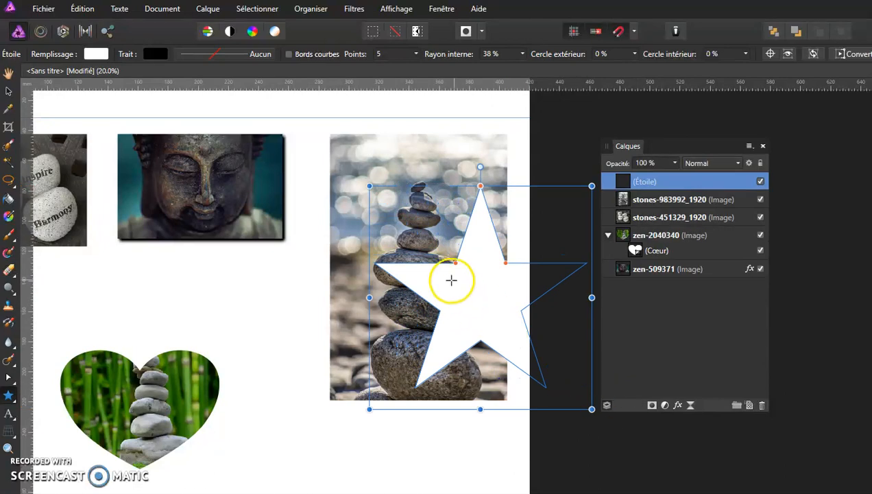
pyautogui.moveTo(471, 296); pyautogui.dragTo(409, 259)
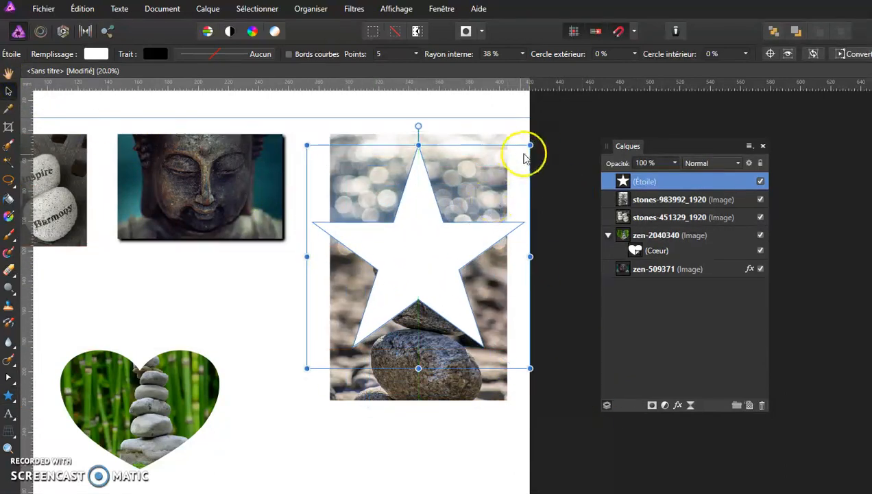
pyautogui.moveTo(530, 145); pyautogui.dragTo(506, 168)
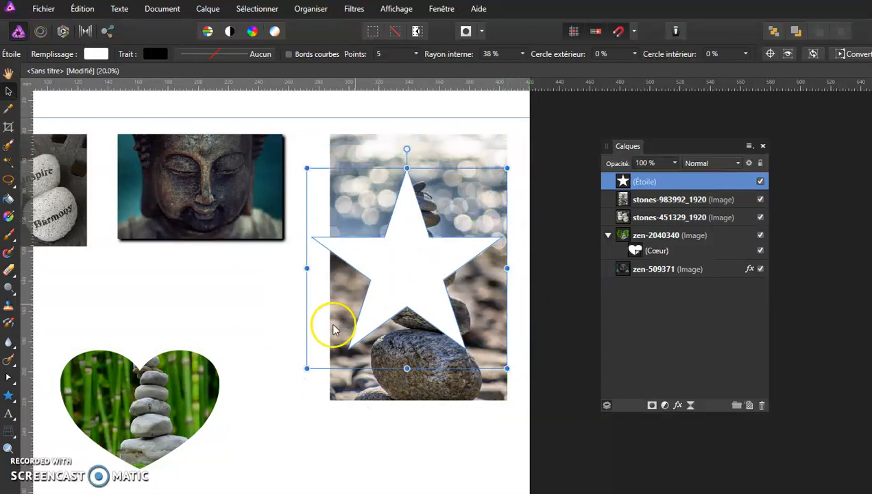
pyautogui.moveTo(307, 368); pyautogui.dragTo(325, 349)
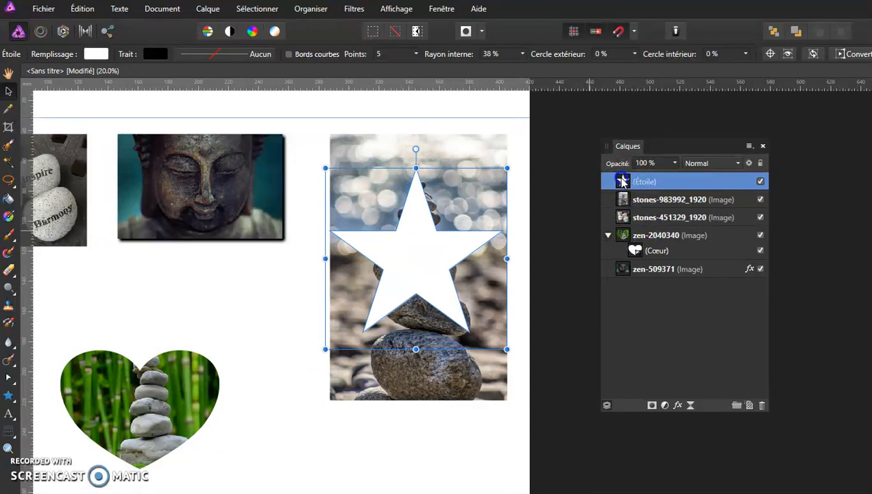
# Mask the stones-983992_1920 image with the star shape and expand its layer to show the nested star
pyautogui.moveTo(628, 201)
pyautogui.mouseDown()
pyautogui.moveTo(631, 208)
pyautogui.moveTo(626, 202)
pyautogui.moveTo(620, 209)
pyautogui.moveTo(635, 210)
pyautogui.mouseUp()
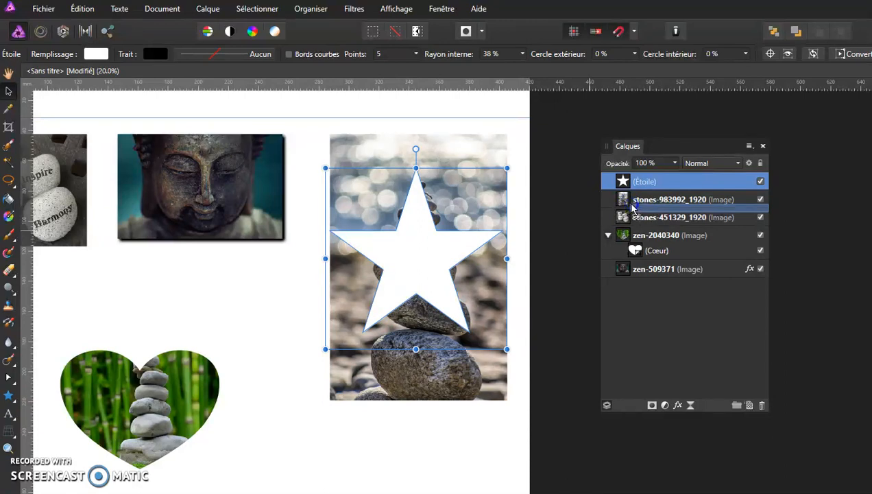
pyautogui.moveTo(632, 208); pyautogui.dragTo(631, 204)
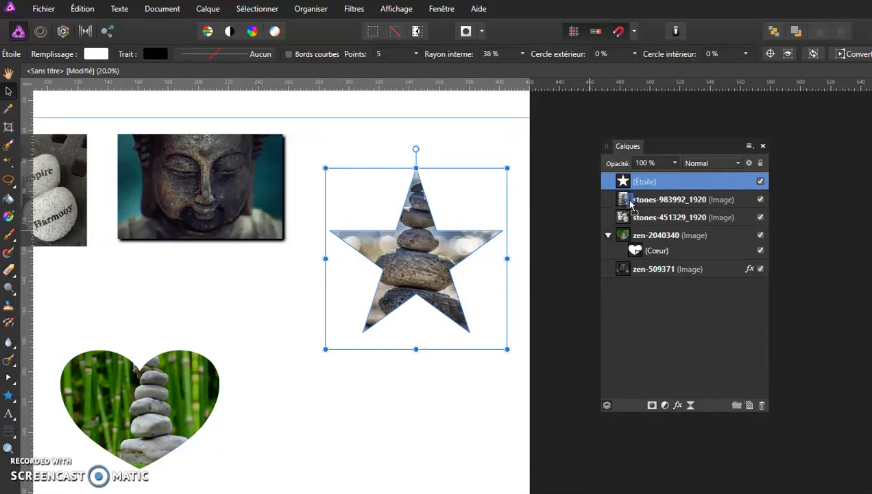
pyautogui.moveTo(631, 203); pyautogui.dragTo(632, 210)
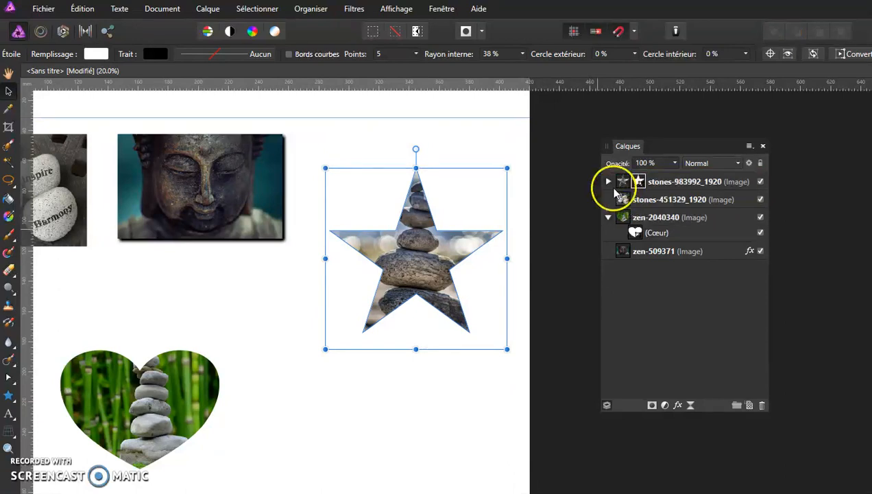
pyautogui.click(607, 181)
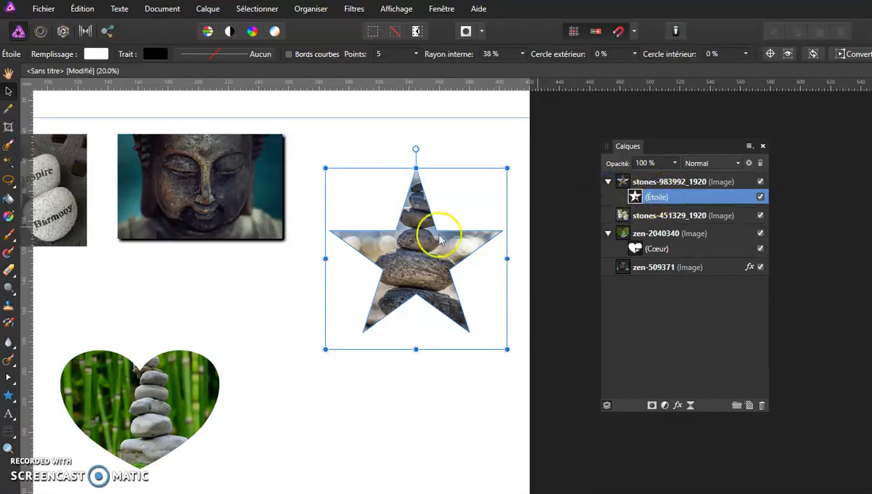
pyautogui.click(393, 382)
# Move the engraved-stones image, the bamboo heart and the stacked-stones star toward the Buddha image so that the four pictures overlap
pyautogui.hotkey('ctrl', '-')
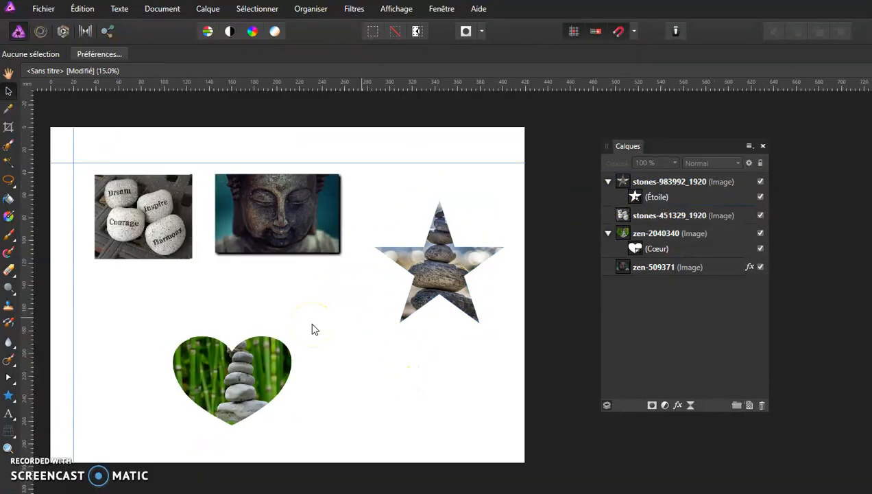
pyautogui.click(294, 230)
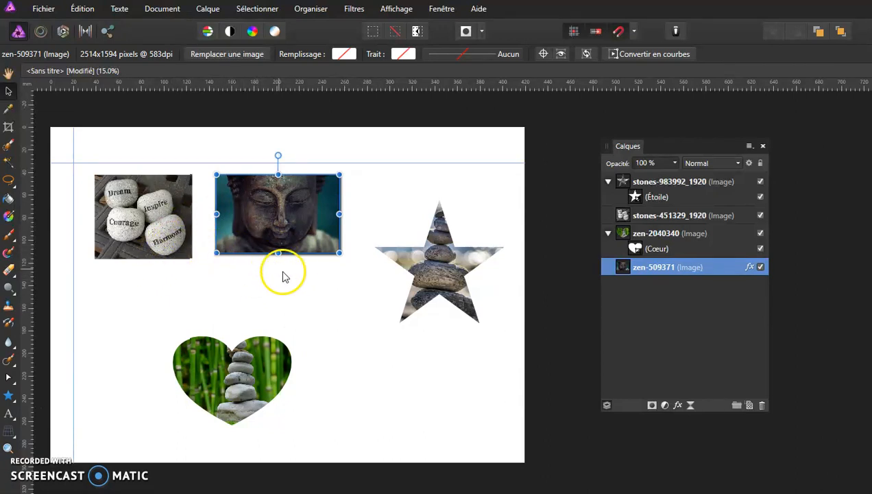
pyautogui.moveTo(140, 218); pyautogui.dragTo(190, 269)
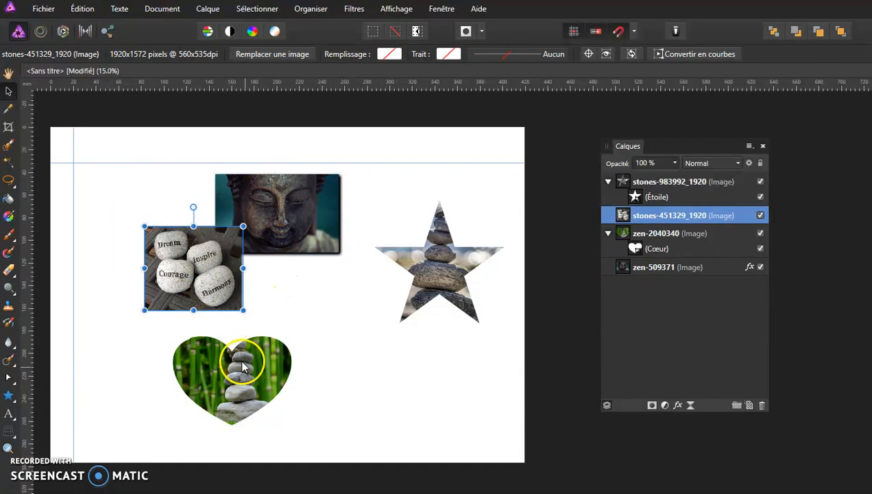
pyautogui.moveTo(245, 387); pyautogui.dragTo(287, 283)
pyautogui.click(430, 261)
pyautogui.moveTo(430, 262); pyautogui.dragTo(332, 227)
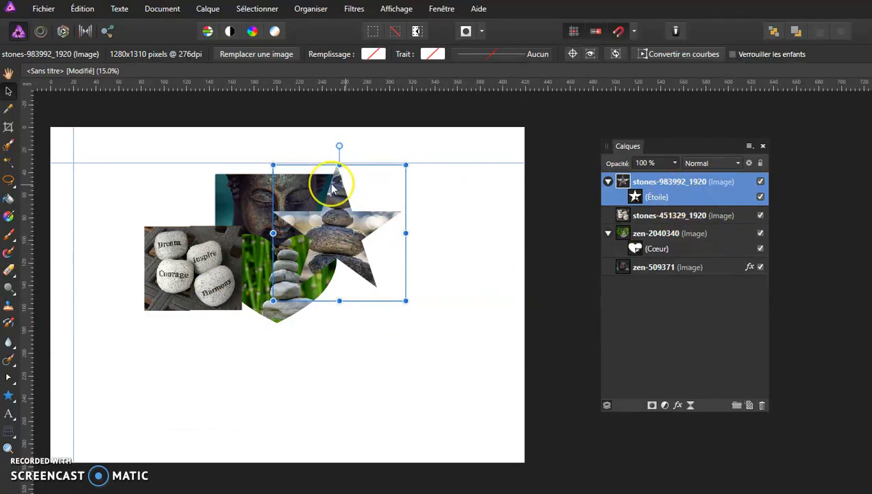
pyautogui.scroll(2, 331, 187)
pyautogui.moveTo(158, 246); pyautogui.dragTo(364, 320)
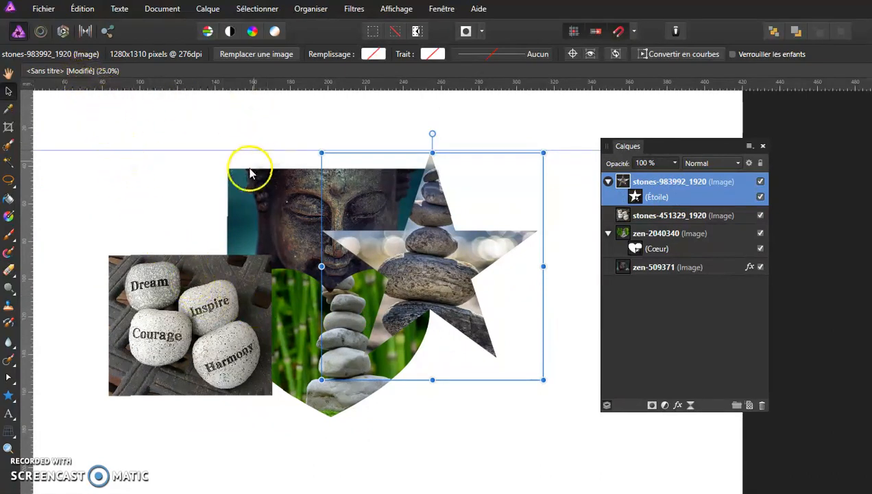
# Open the export settings to examine the file formats and the JPEG size and quality options, and close them without exporting
pyautogui.click(48, 10)
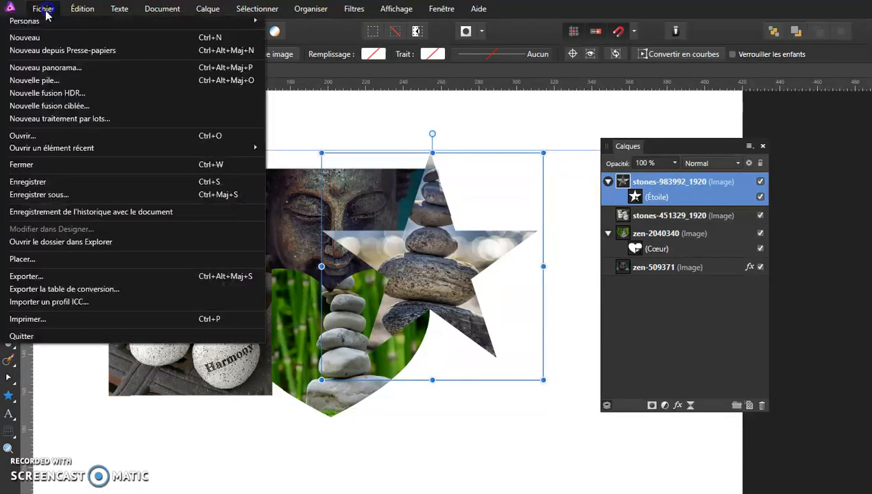
pyautogui.click(55, 276)
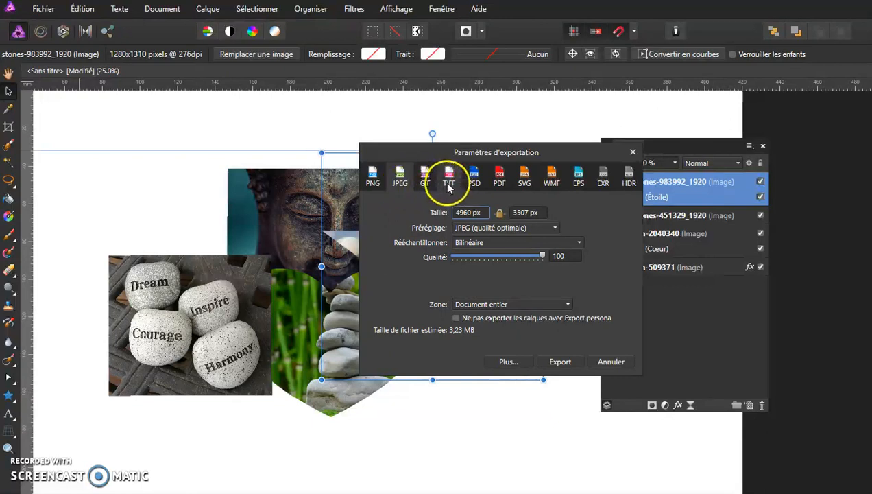
pyautogui.click(489, 152)
pyautogui.moveTo(490, 152); pyautogui.dragTo(364, 150)
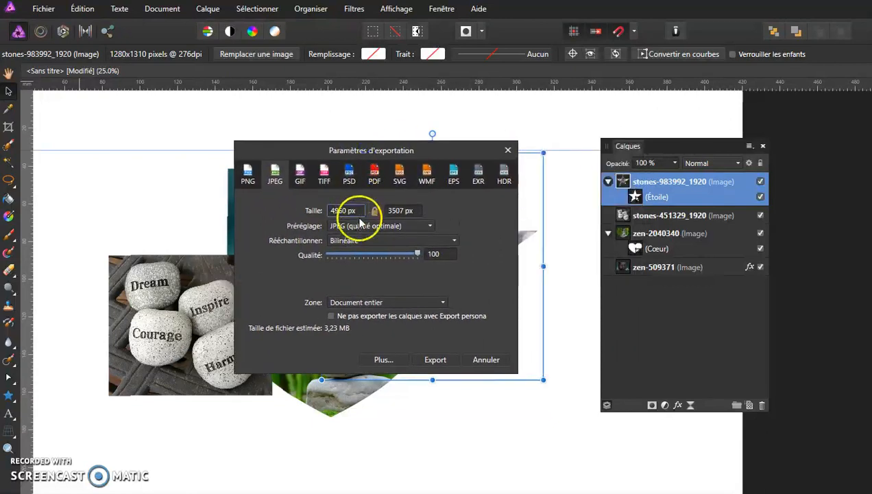
pyautogui.click(508, 149)
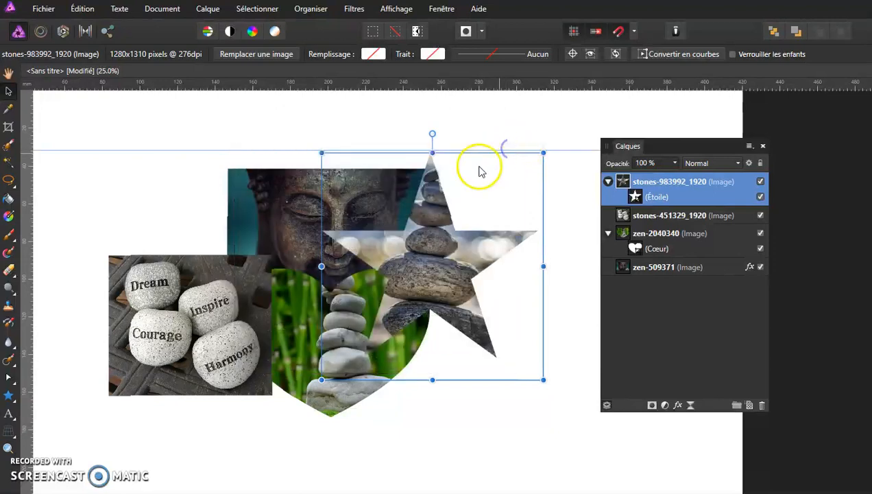